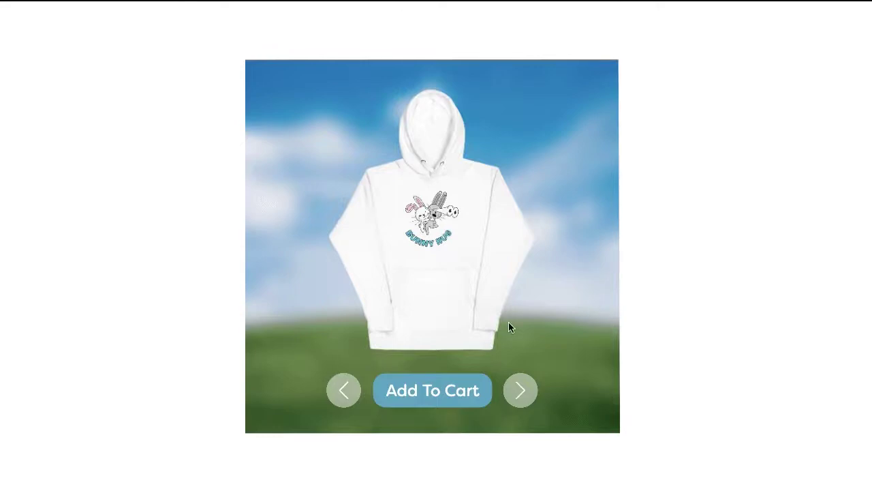
- Step through the finished ad's product frames: skull T-shirt, bunny hoodie and green dog shirt
click(345, 394)
click(522, 391)
click(529, 393)
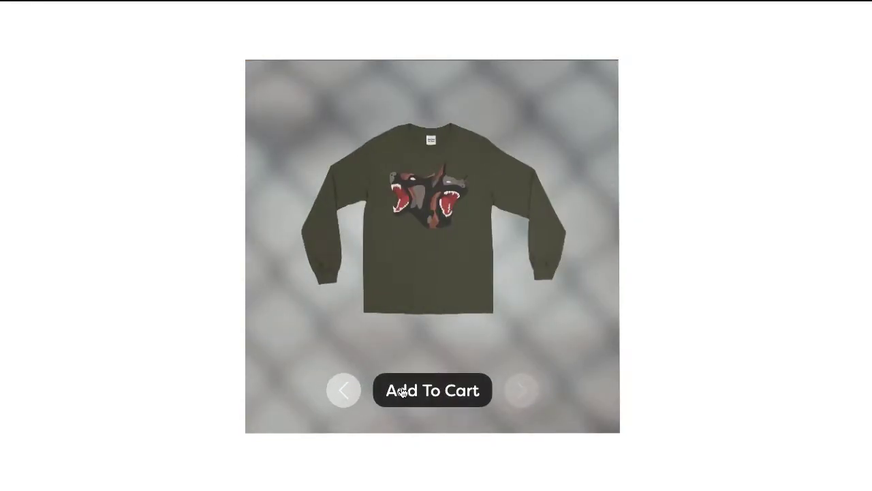
click(345, 392)
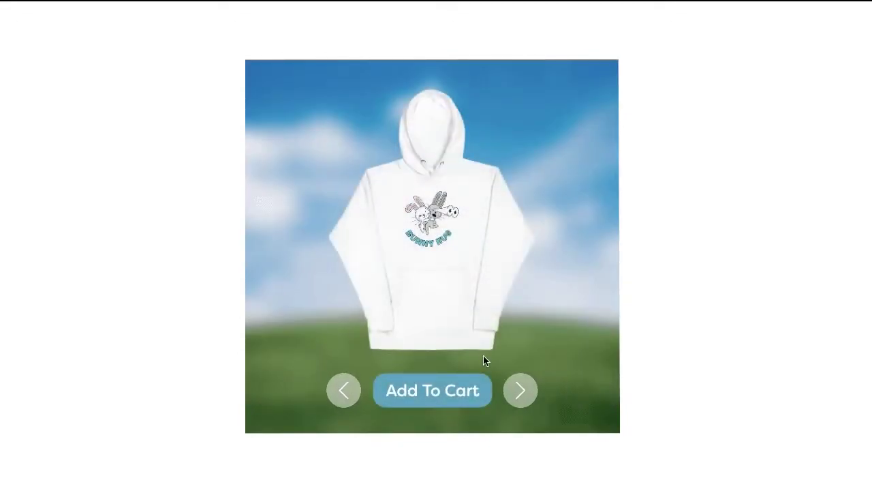
click(336, 390)
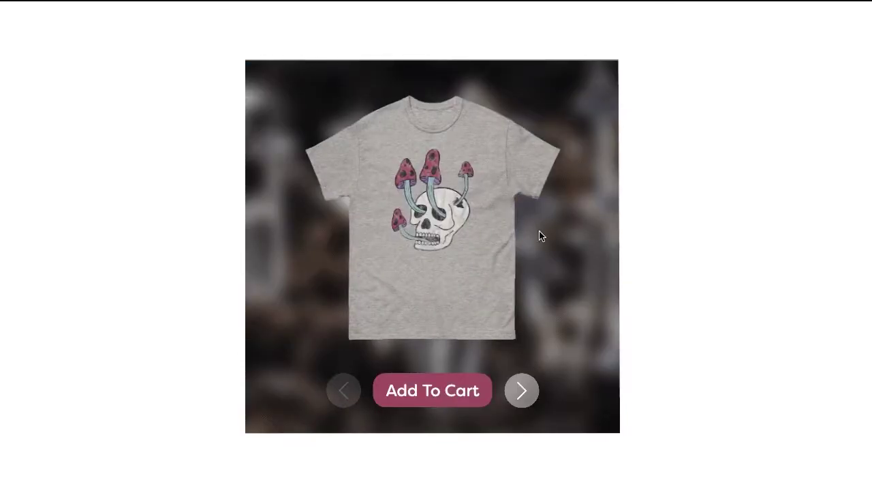
click(527, 385)
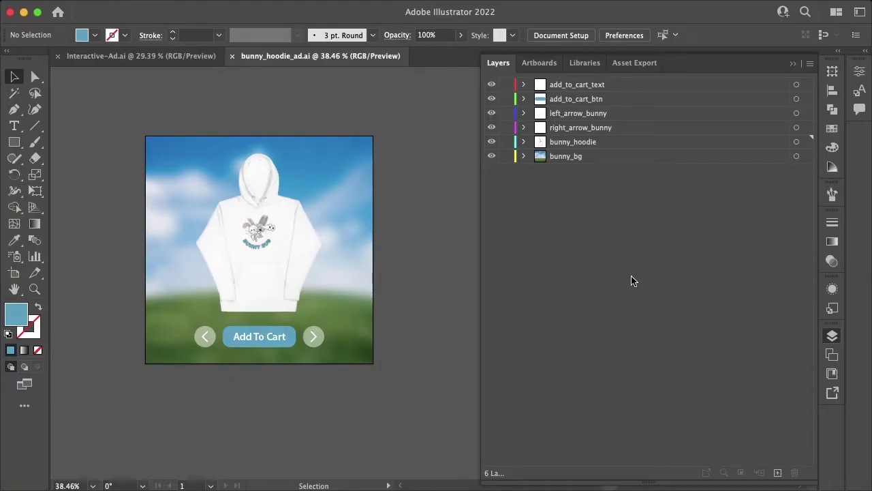
- Select the hoodie, left and right arrow groups and sky background to check their separate layers
click(289, 239)
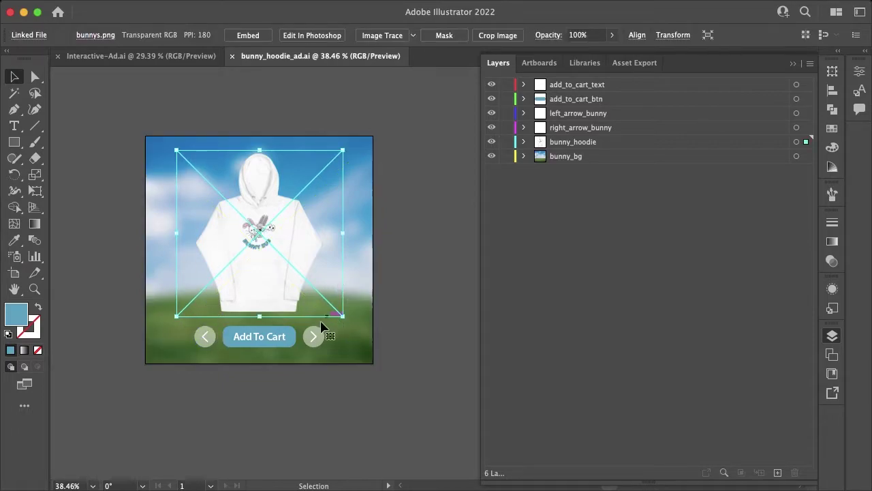
click(313, 335)
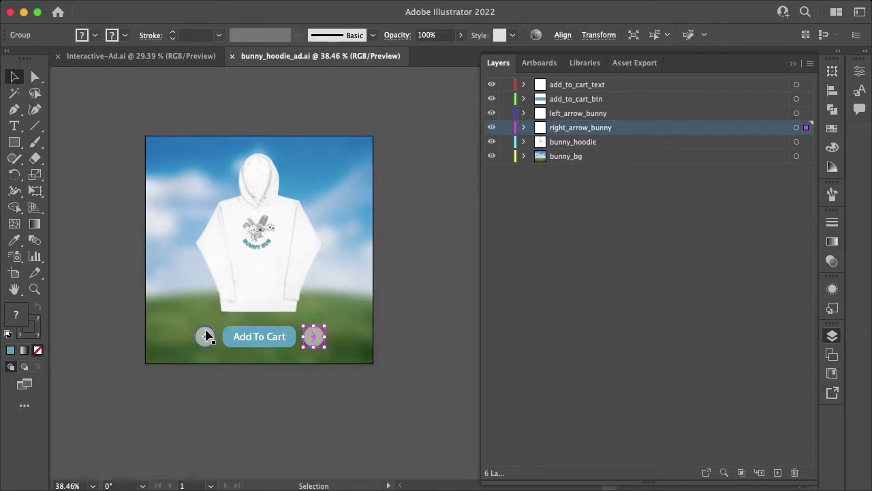
click(204, 336)
click(329, 181)
click(353, 190)
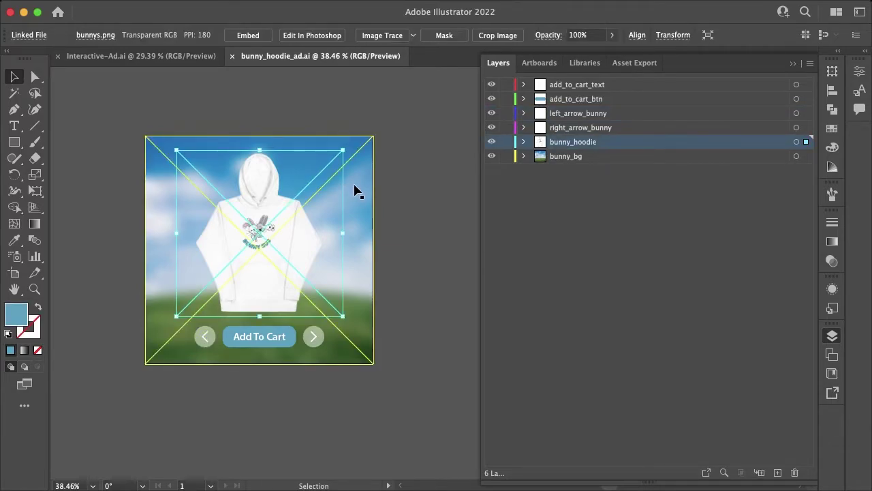
click(449, 210)
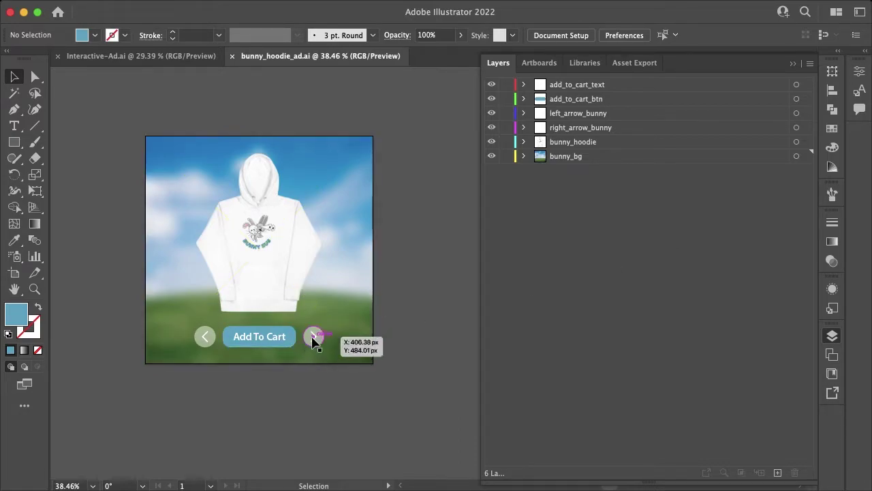
click(313, 336)
click(207, 341)
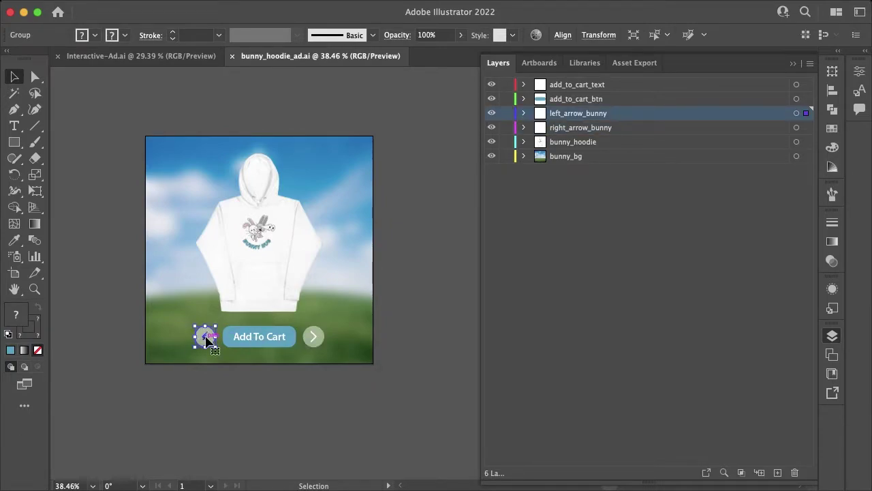
click(467, 315)
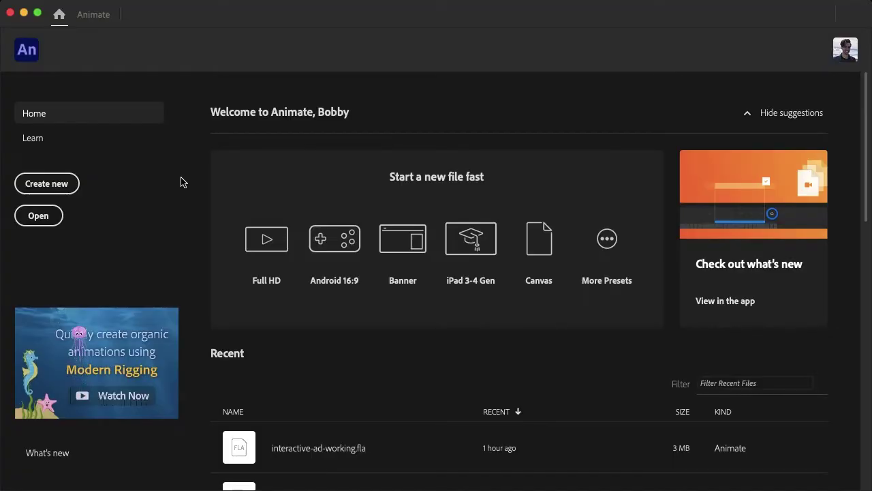
- Create a new HTML5 Canvas document sized 550 × 550 pixels
click(65, 186)
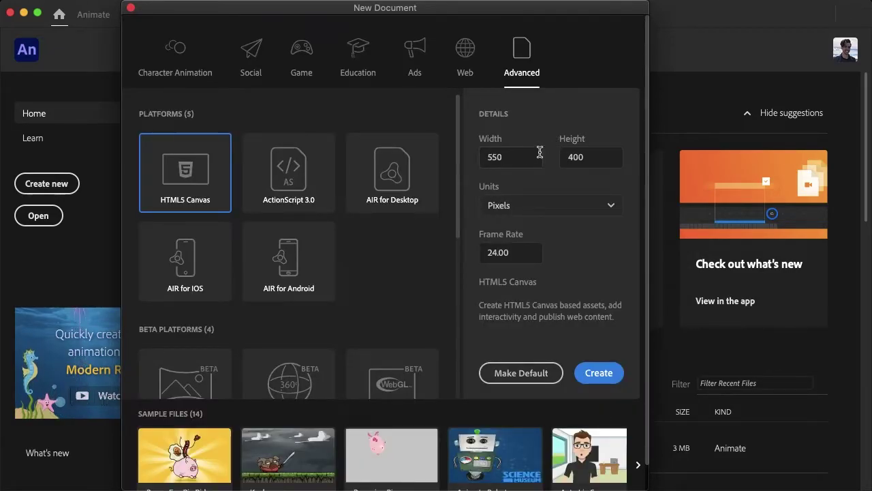
double_click(584, 157)
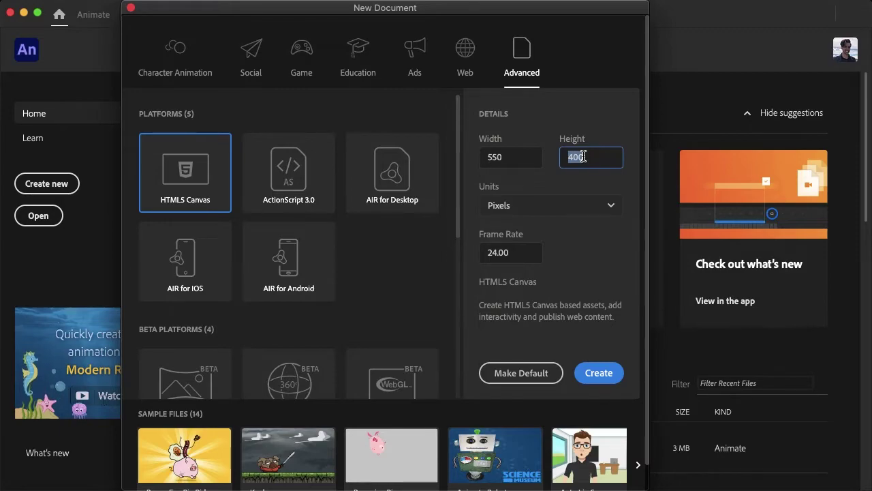
text(550)
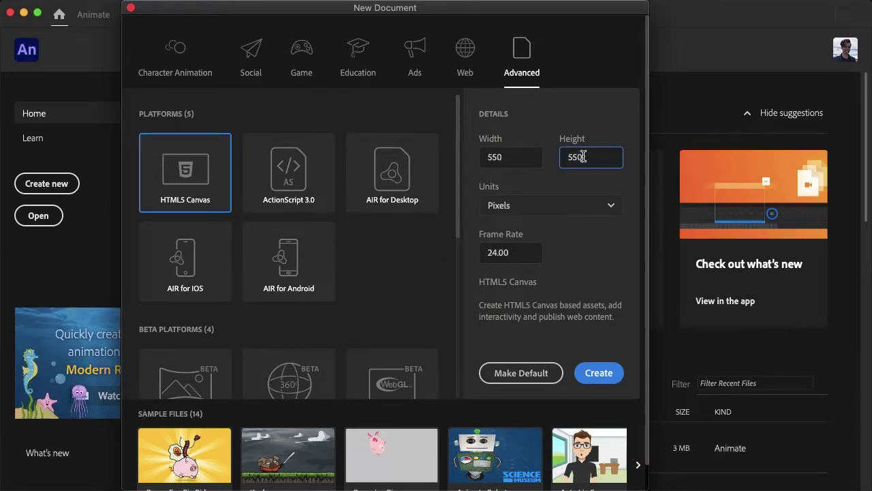
click(594, 373)
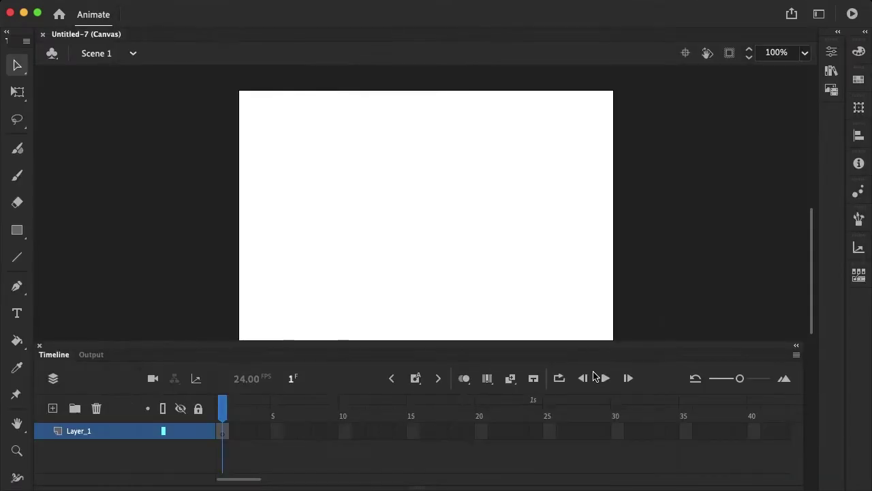
- Import bunny_hoodie_ad.ai to the stage, keeping every Illustrator layer as an Animate layer
click(96, 8)
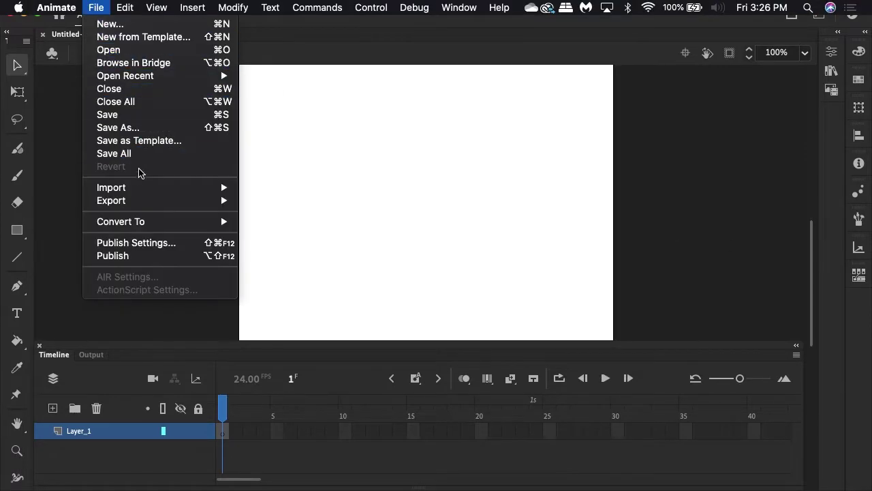
mouse_move(125, 189)
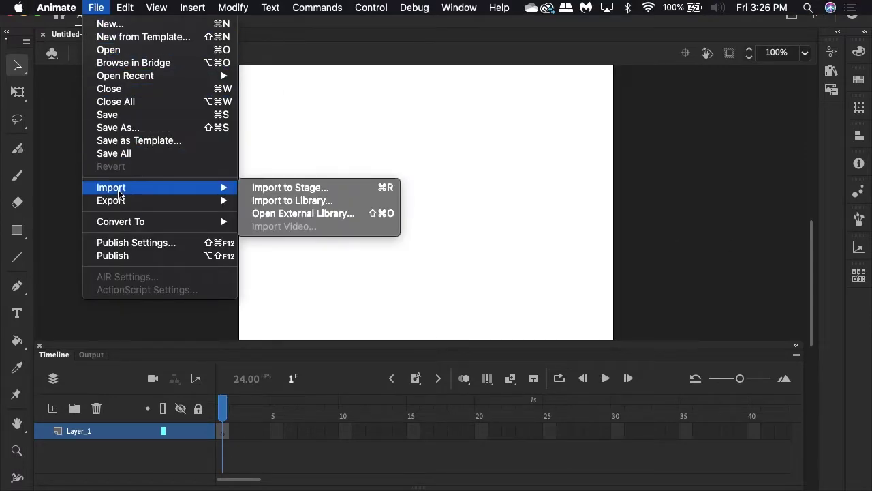
click(335, 187)
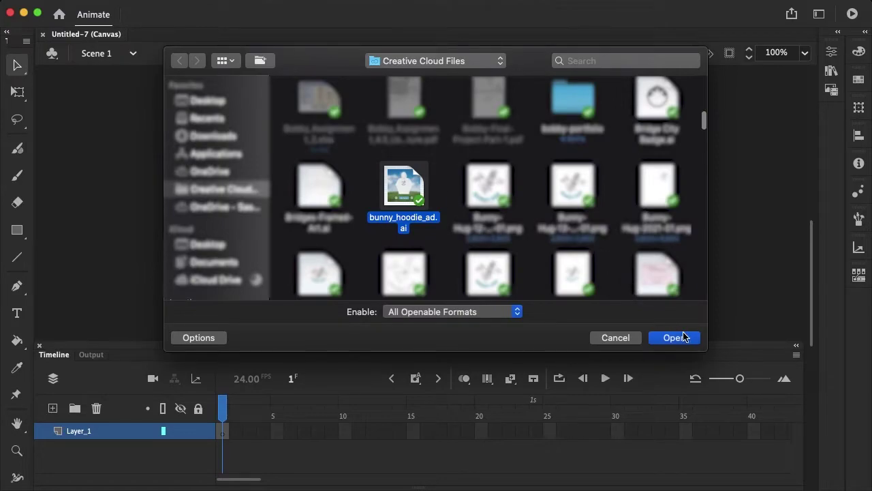
click(690, 338)
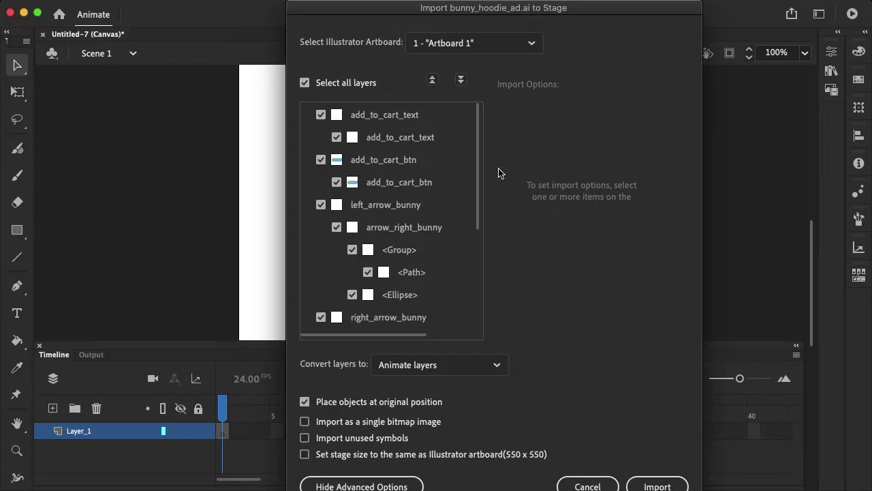
scroll(429, 257, down, 5)
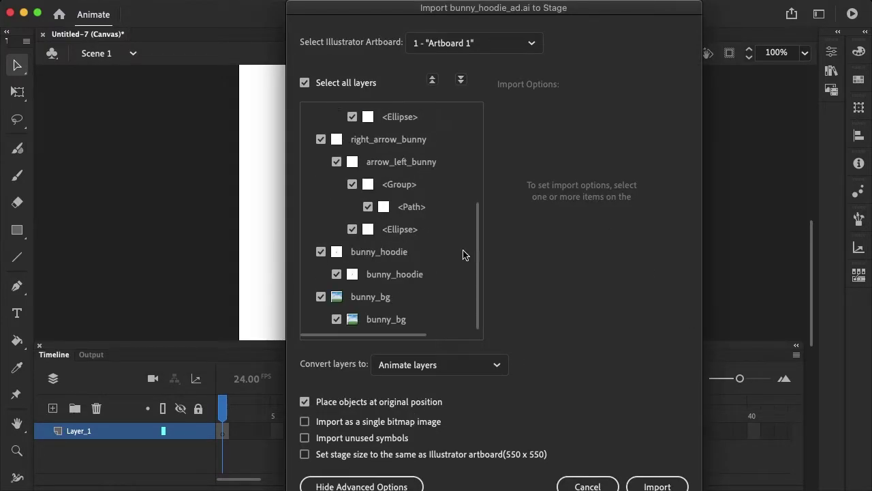
click(657, 485)
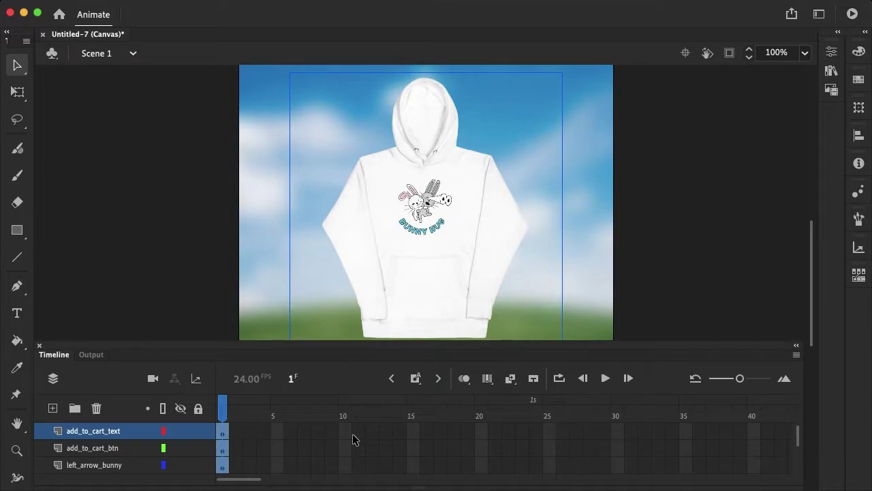
scroll(352, 434, down, 2)
scroll(352, 434, up, 2)
key(super+minus)
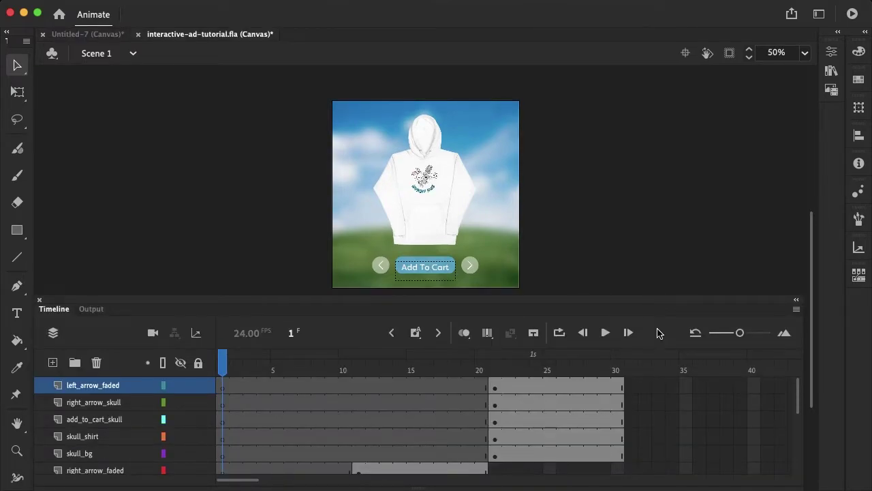
- Preview the hoodie-to-skull-shirt tween, then return to frame 1 and select the left arrow
click(605, 333)
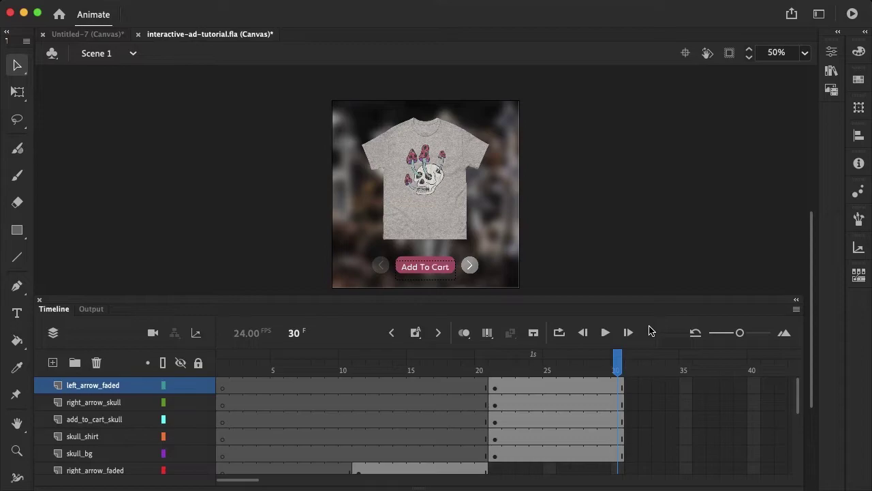
click(379, 265)
click(239, 366)
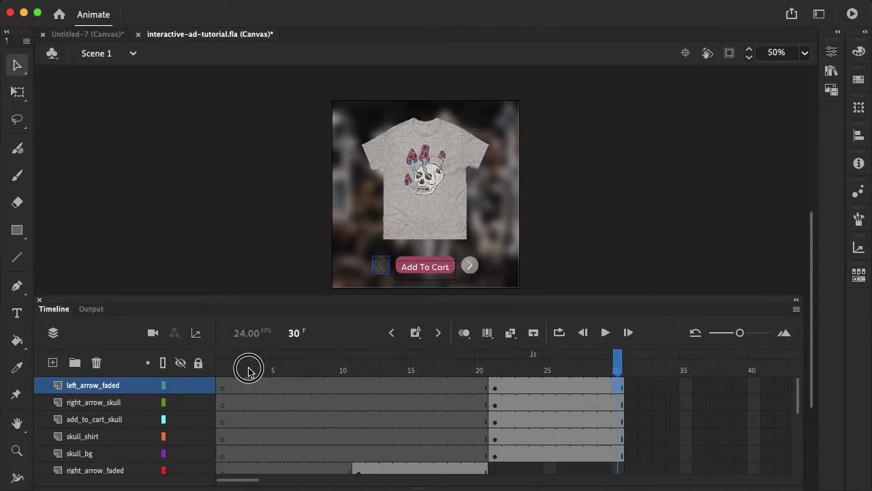
click(381, 268)
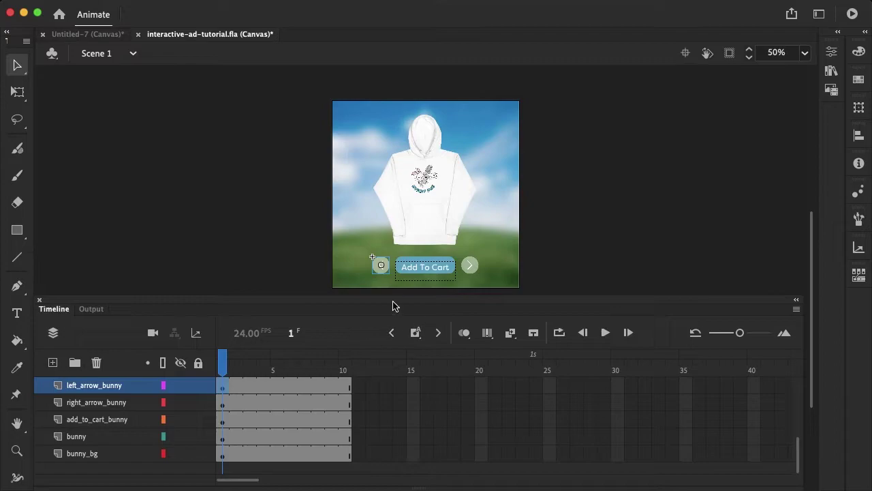
- Convert the left arrow into a Button symbol named left-arrow-bunny
right_click(383, 267)
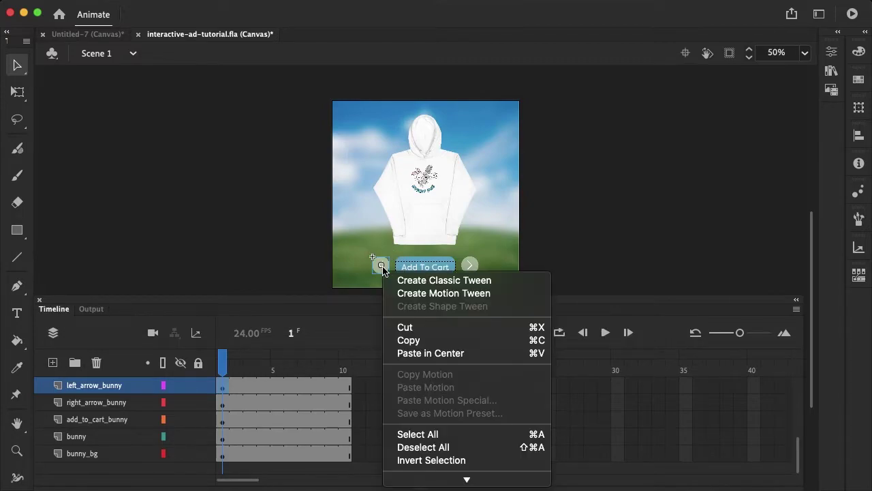
mouse_move(448, 479)
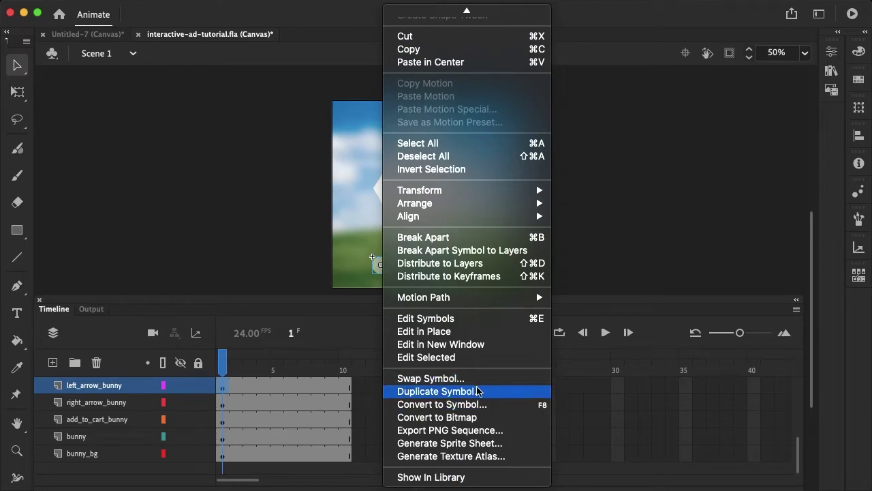
click(475, 405)
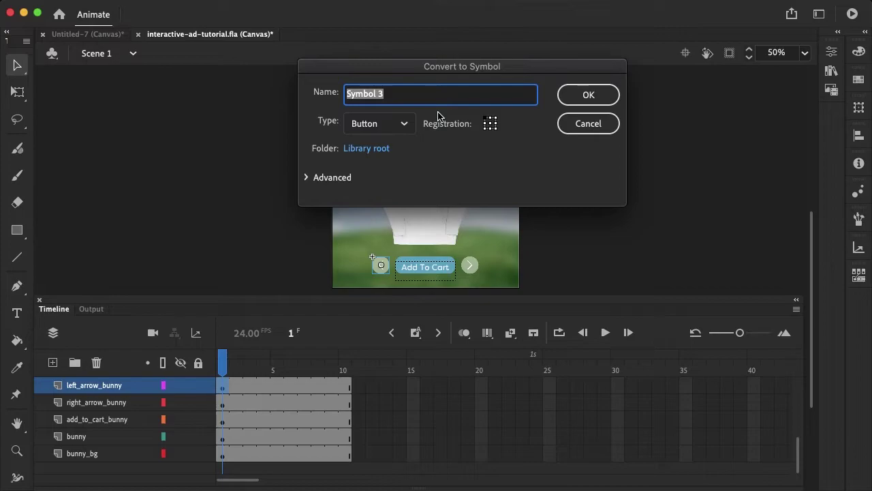
key(BackSpace)
text(left)
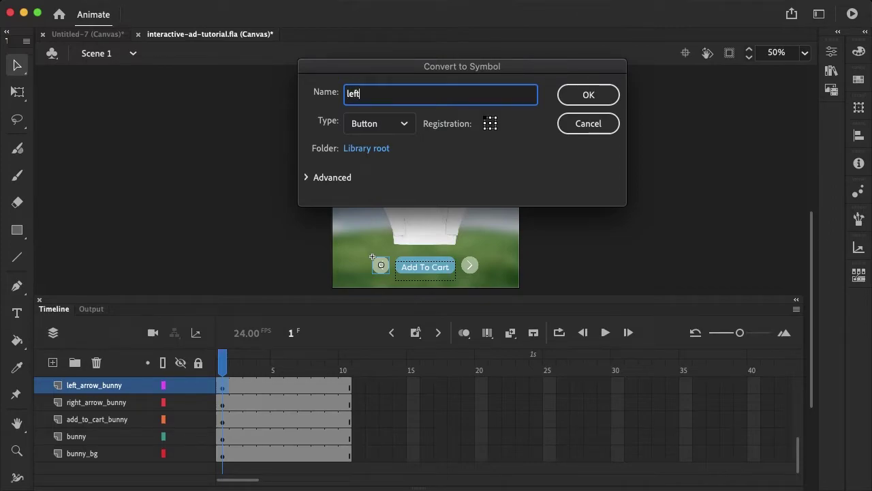
text(-arrow-bunny)
click(608, 95)
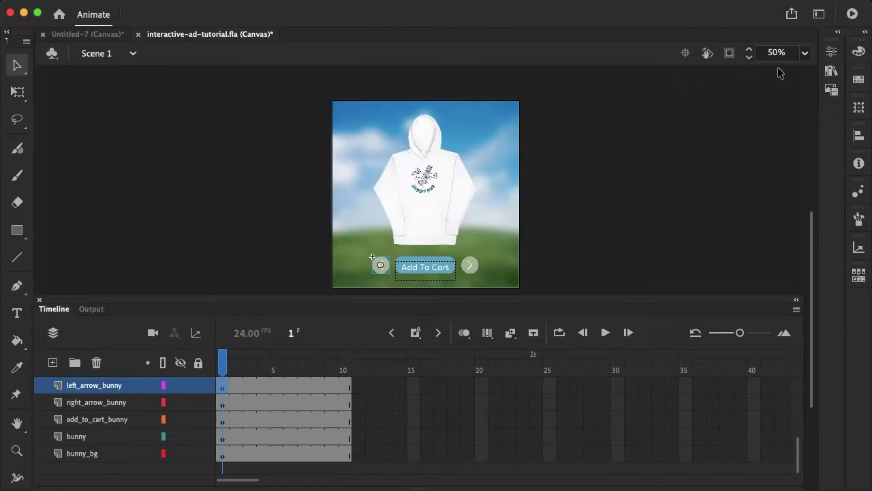
- Set the left arrow button's instance name to left_arrow_bunny in Object properties
click(829, 59)
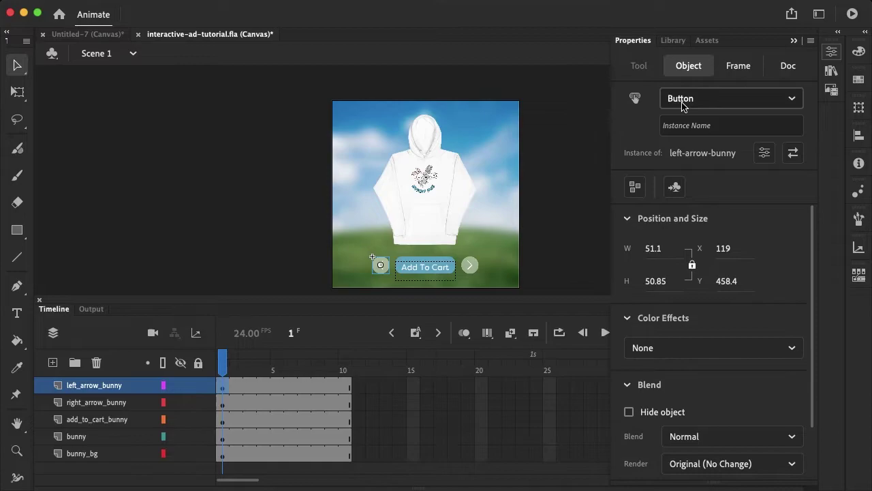
click(745, 126)
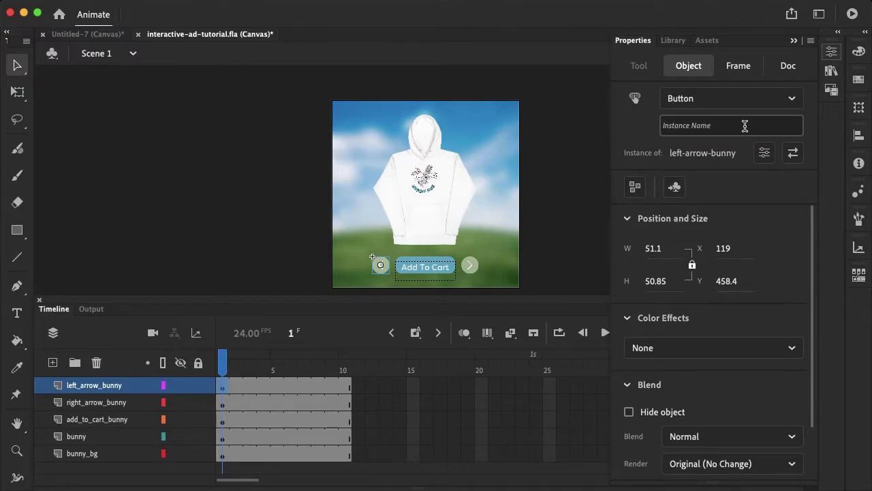
text(left_arrow_bunny)
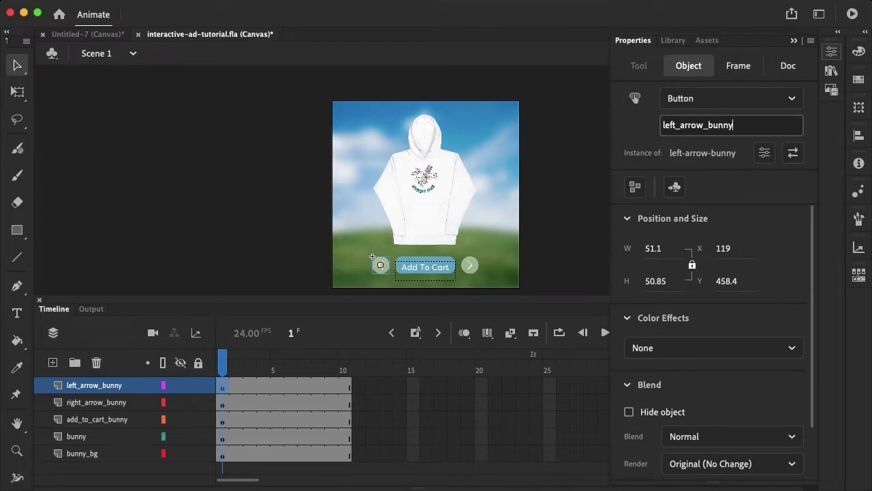
click(636, 139)
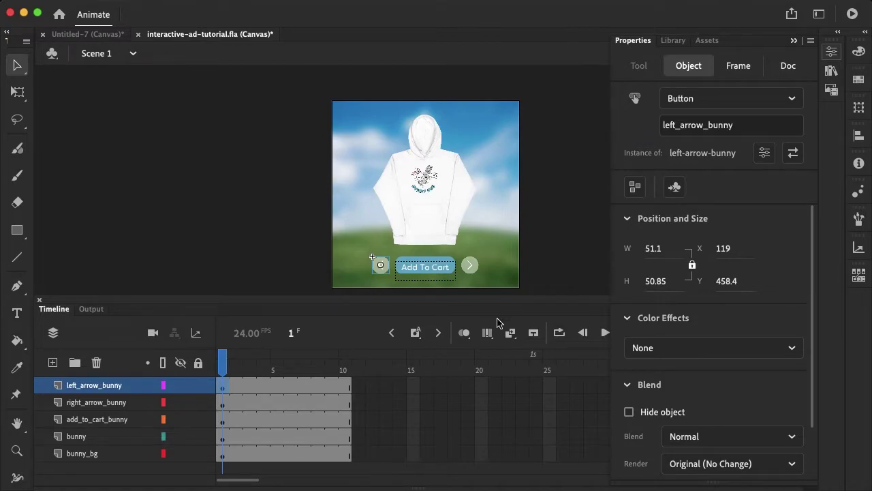
click(471, 267)
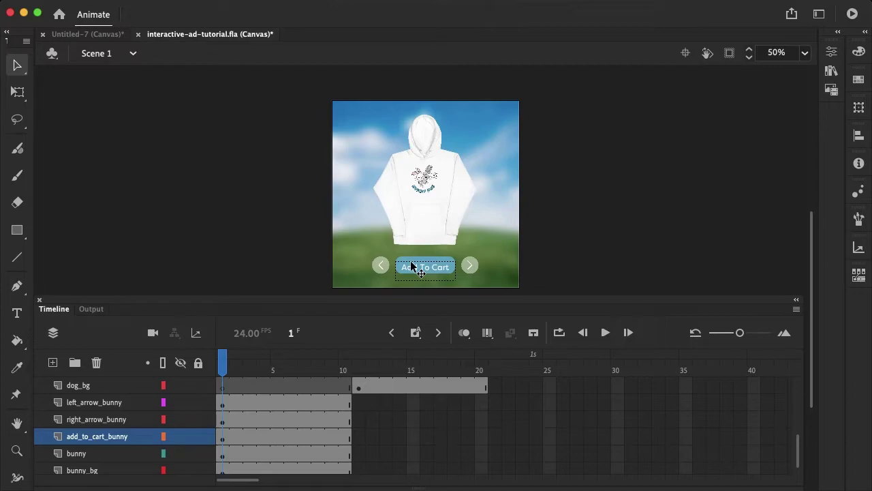
- Inside the Add To Cart button, insert a keyframe on the Over state
double_click(411, 261)
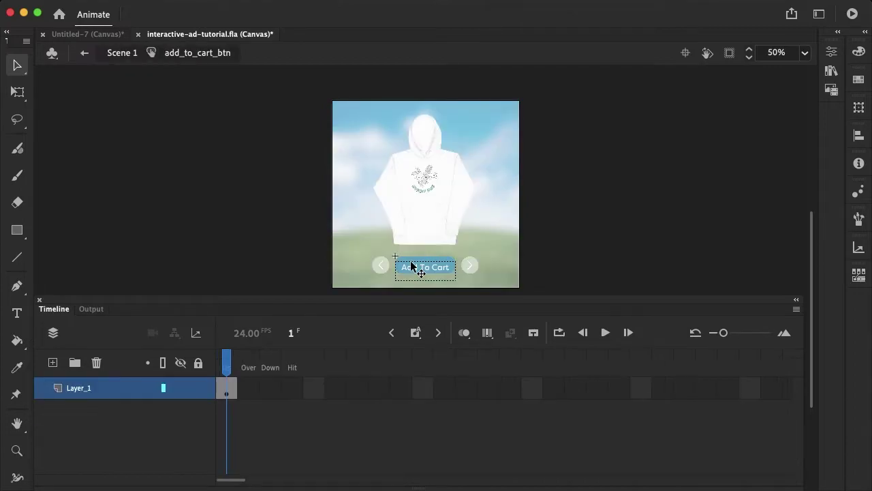
right_click(248, 388)
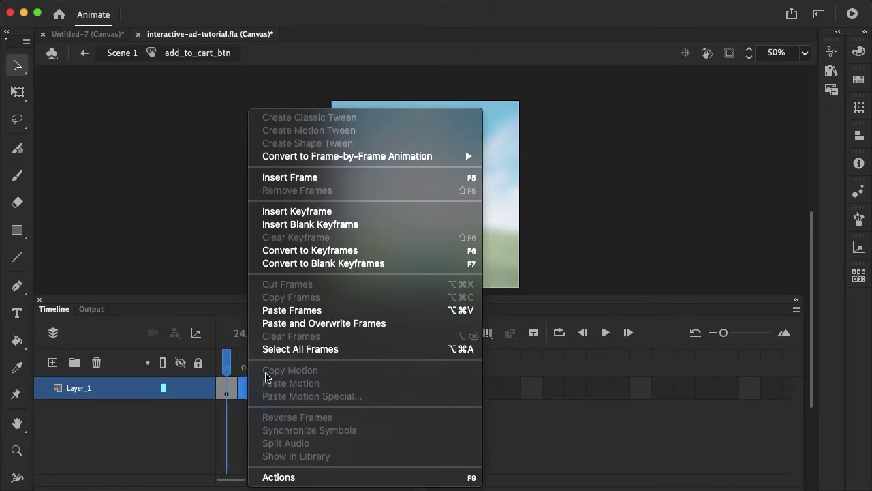
click(318, 215)
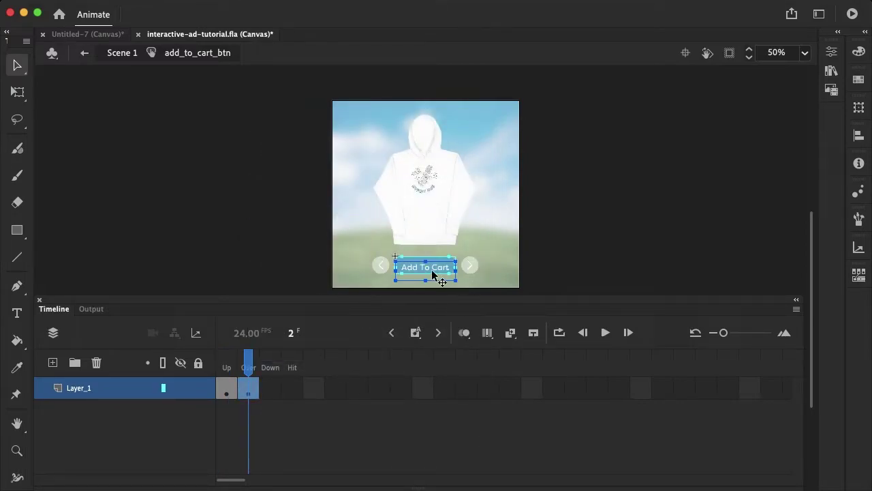
- Zoom to 200% and darken the Over state's button fill to blue 395F6D
click(575, 244)
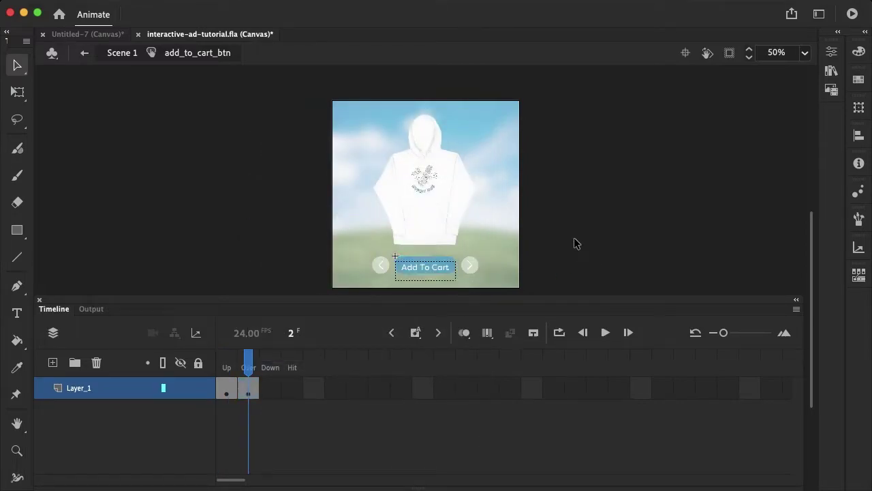
click(803, 55)
click(748, 225)
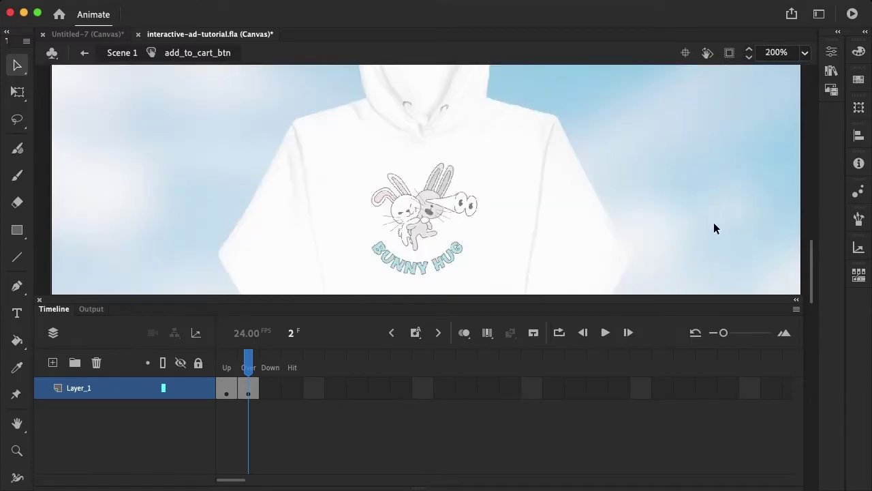
scroll(555, 221, down, 5)
scroll(554, 221, down, 3)
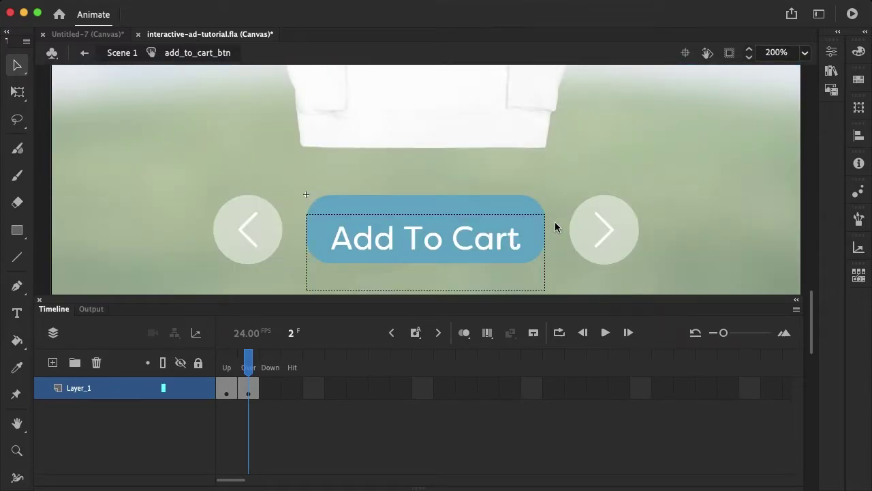
click(493, 202)
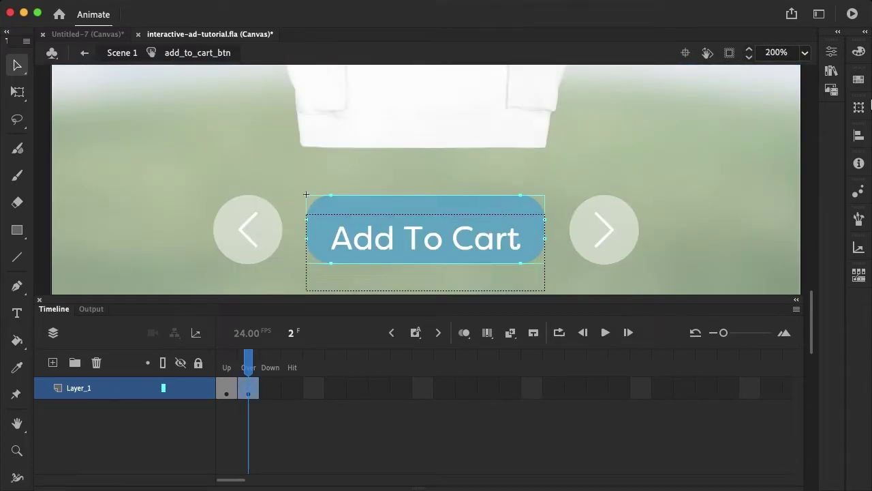
click(860, 53)
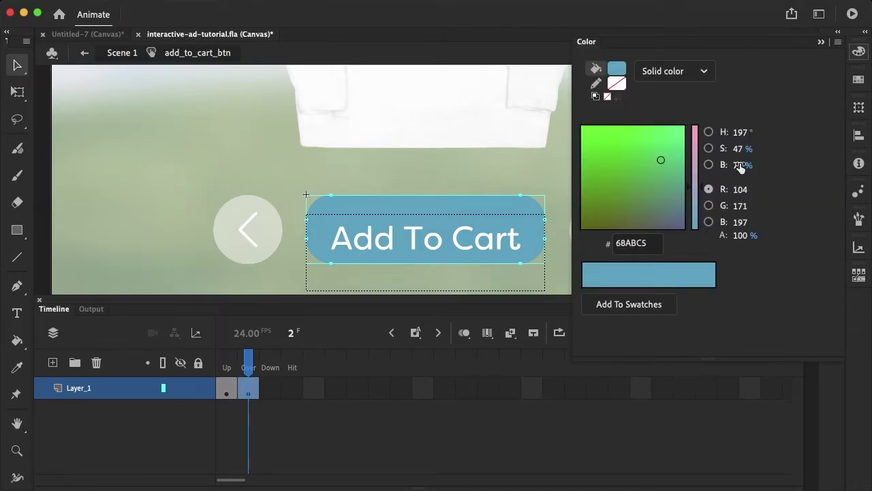
drag(741, 164, 714, 169)
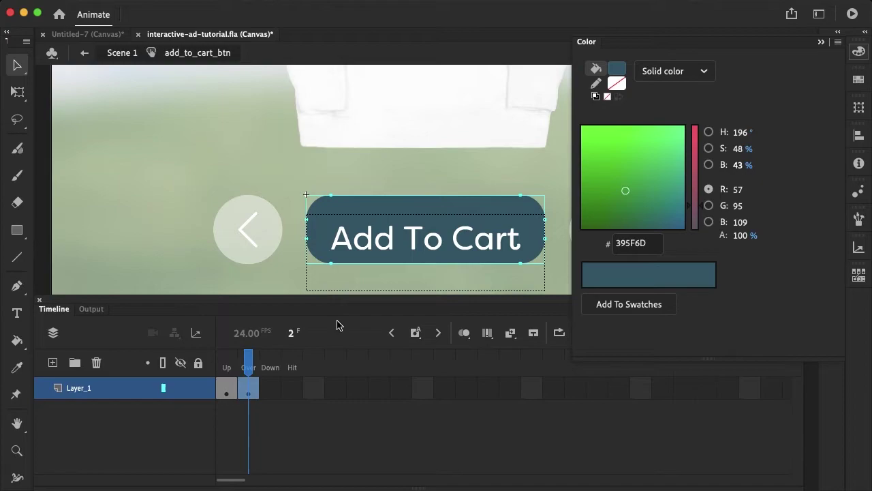
drag(248, 363, 205, 366)
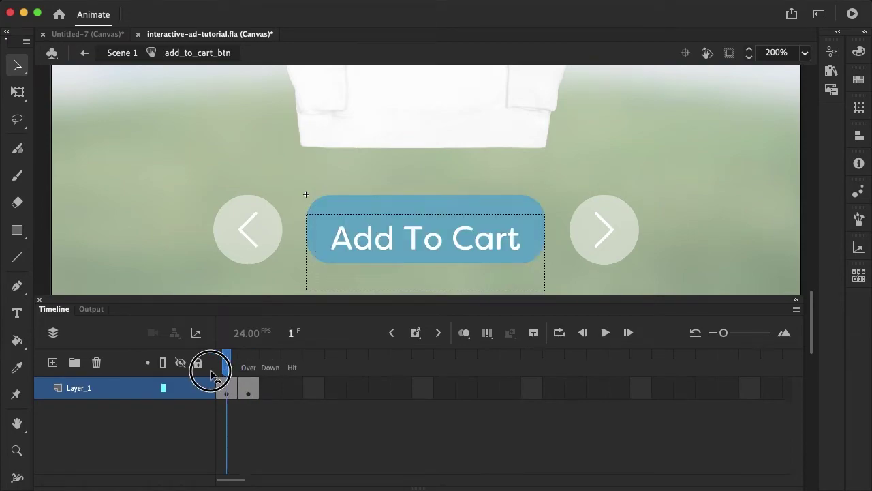
- Return to Scene 1 and test the movie to confirm Add To Cart darkens on hover
click(85, 56)
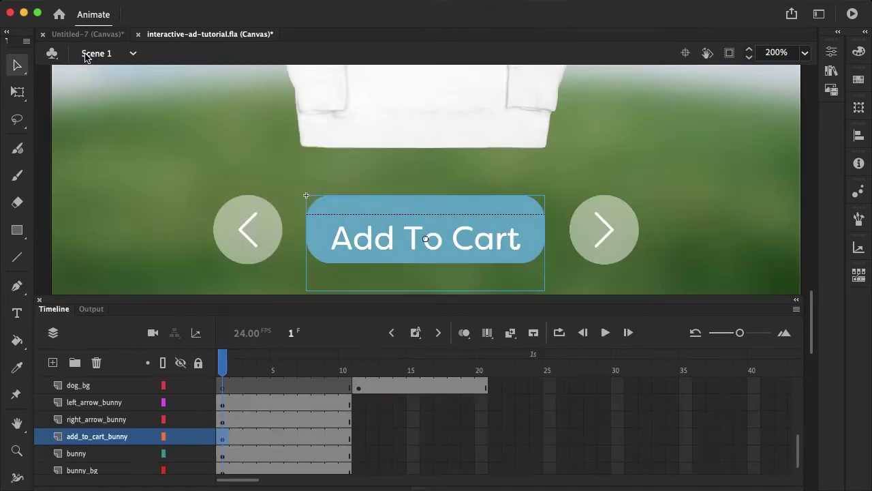
click(853, 15)
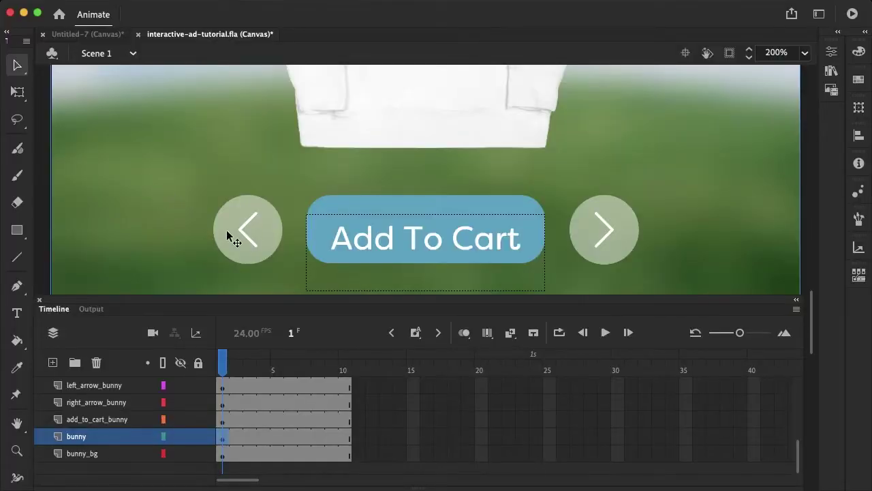
- Inside the left arrow symbol, insert a keyframe at frame 2
double_click(239, 237)
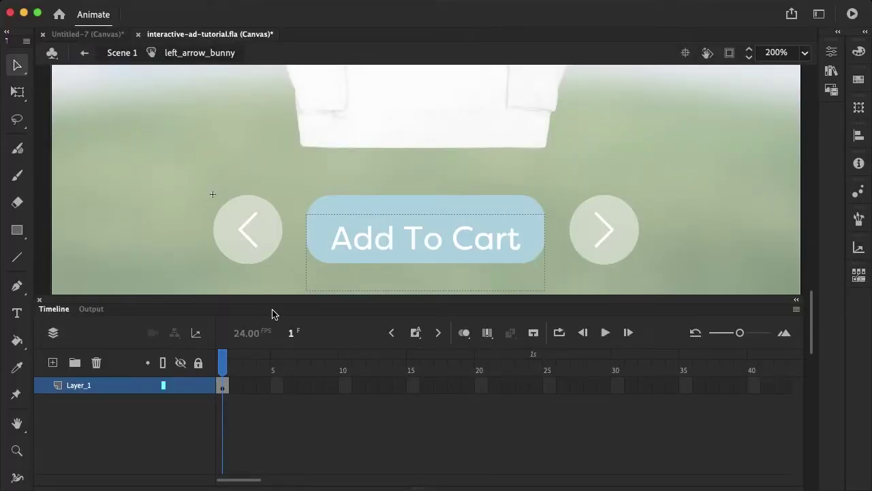
click(225, 368)
right_click(236, 387)
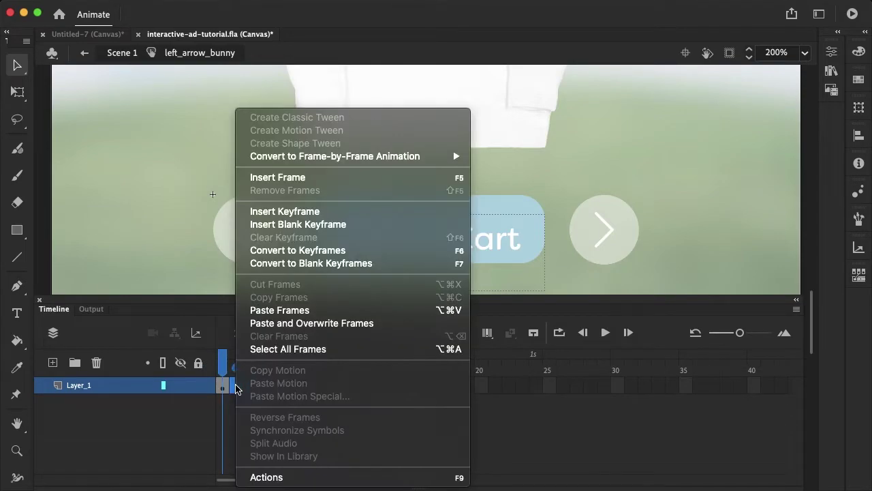
click(343, 212)
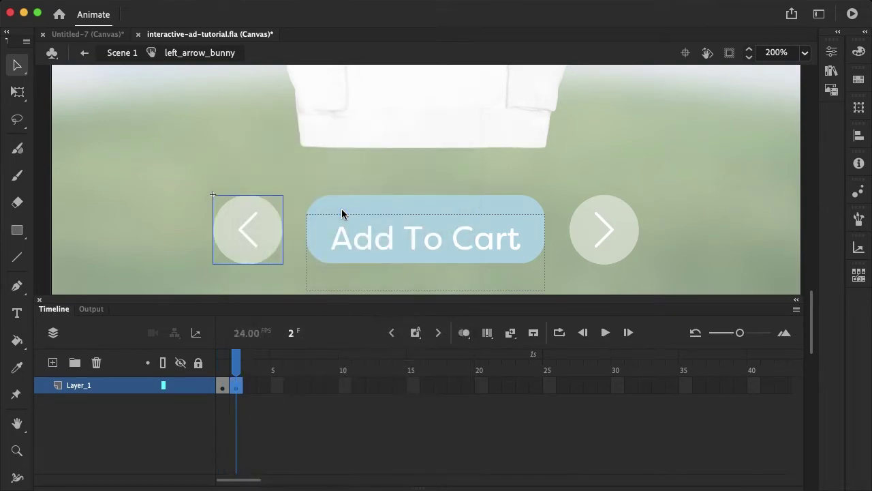
- Scale the frame-2 arrow to 106%, compare it against frame 1, and return to Scene 1
right_click(276, 236)
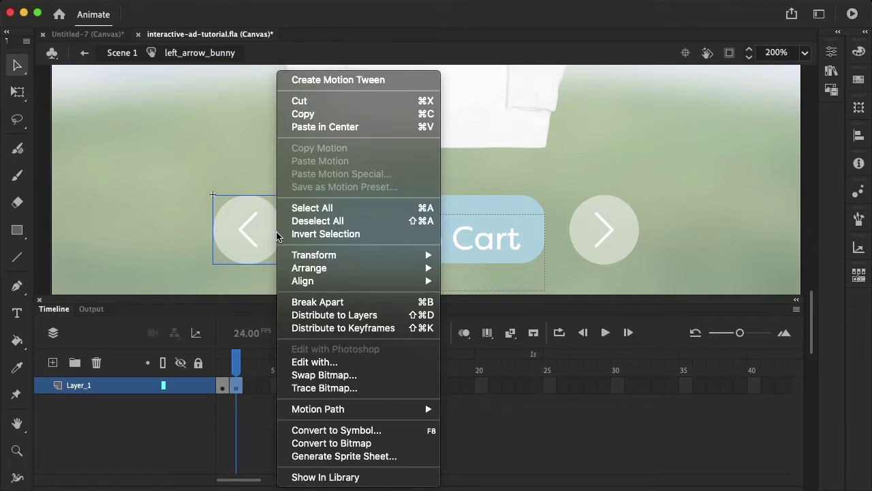
mouse_move(338, 263)
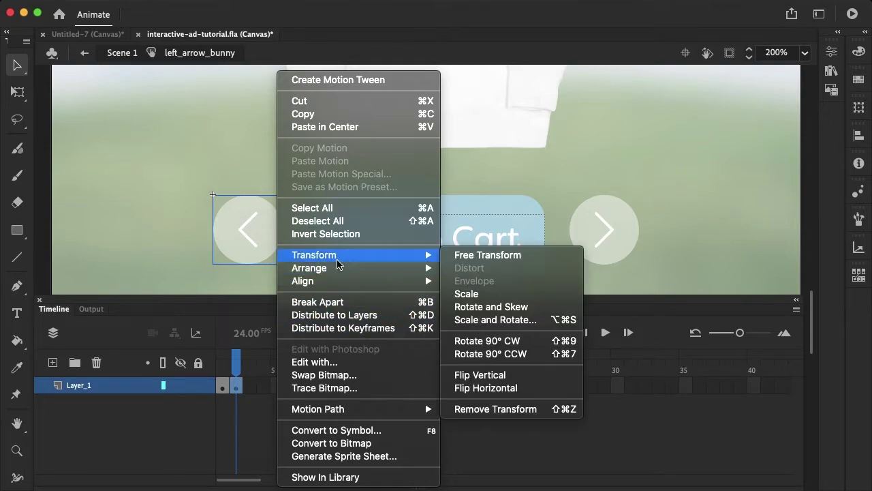
click(544, 321)
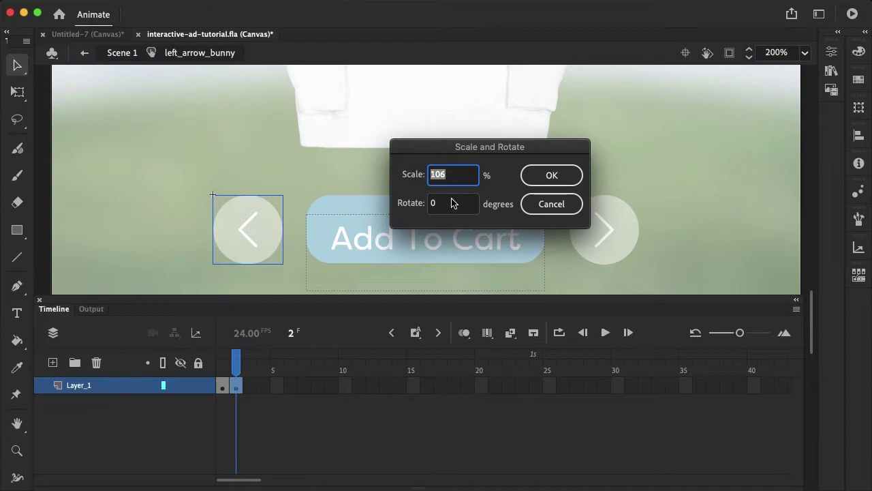
drag(467, 176, 407, 179)
click(576, 178)
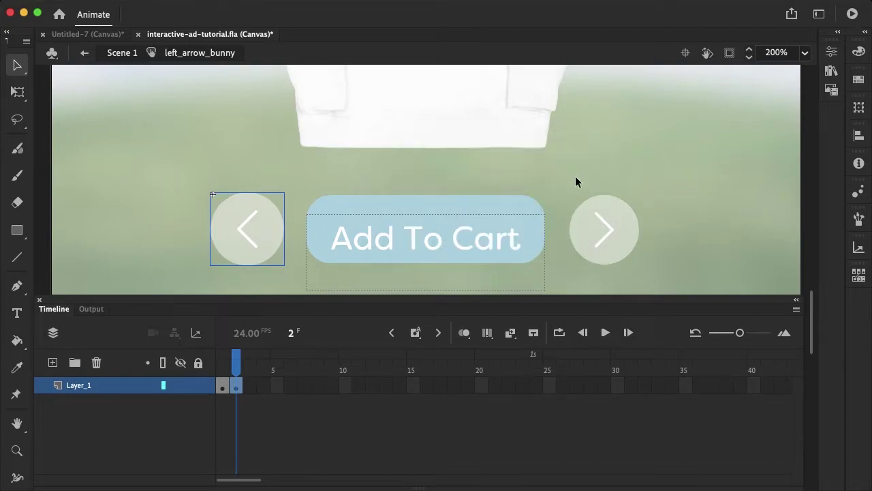
click(222, 366)
click(236, 366)
click(222, 386)
shift+click(240, 386)
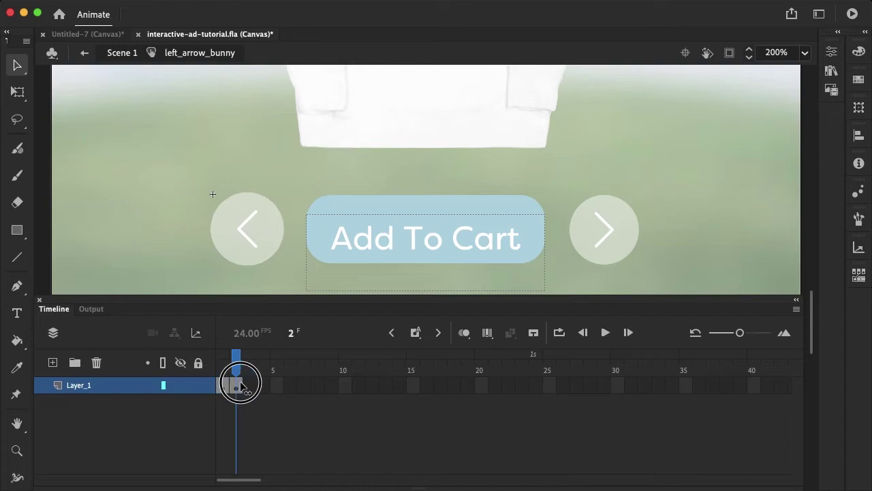
key(super+e)
- Add a new timeline layer named actions
drag(224, 360, 202, 402)
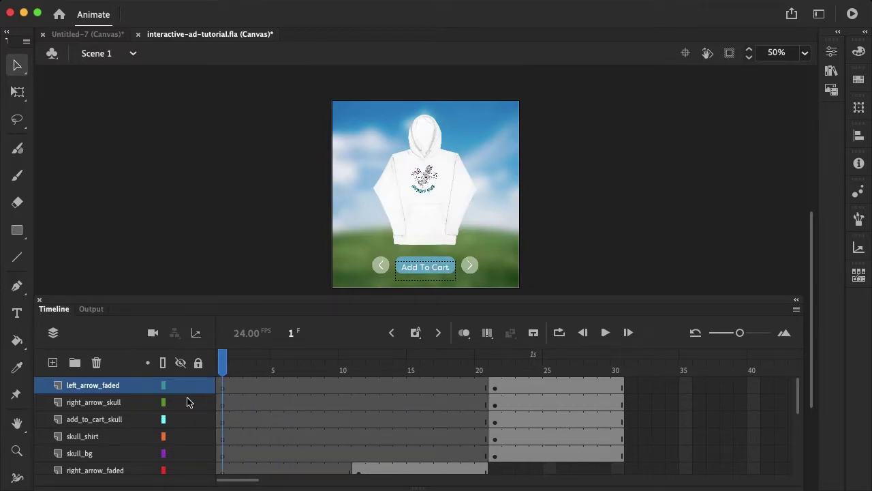
click(52, 363)
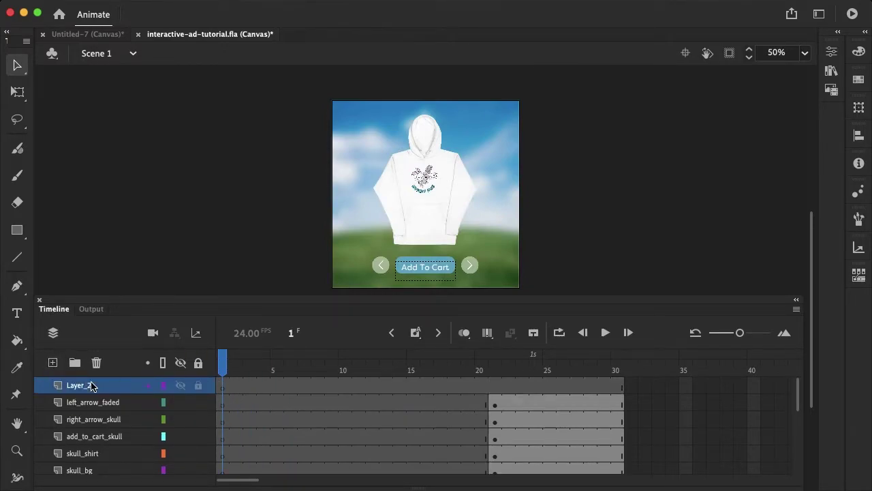
double_click(80, 383)
text(ac)
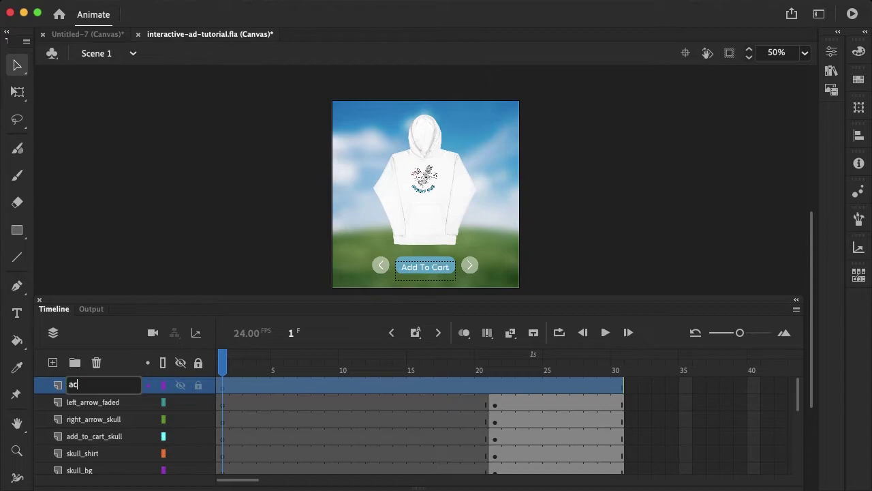
text(tions)
key(Return)
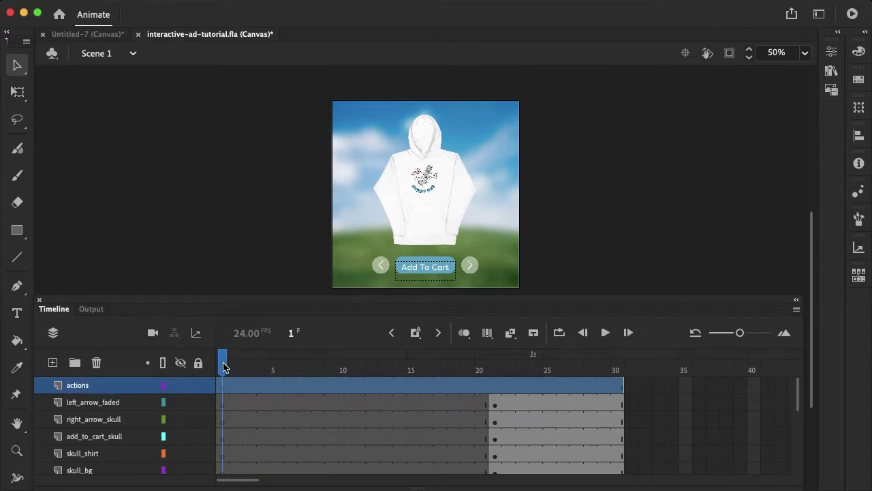
- Insert a keyframe at frame 10 on the actions layer
drag(224, 367, 344, 375)
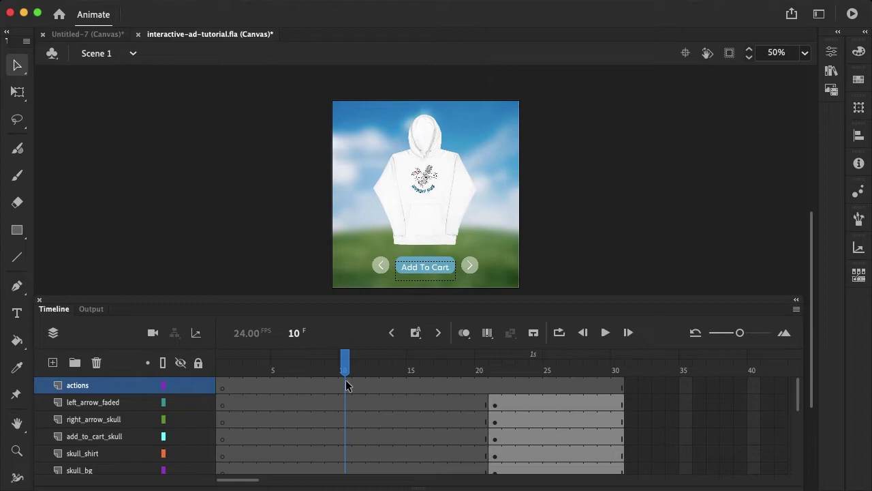
right_click(345, 385)
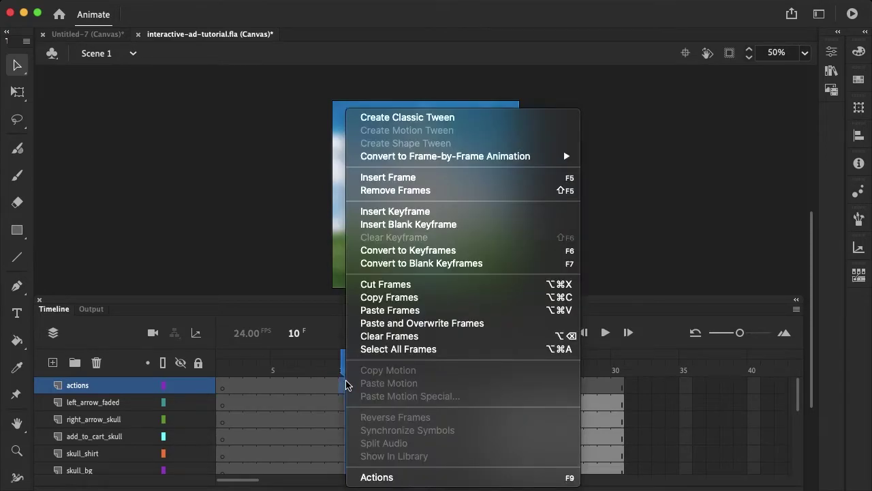
click(434, 215)
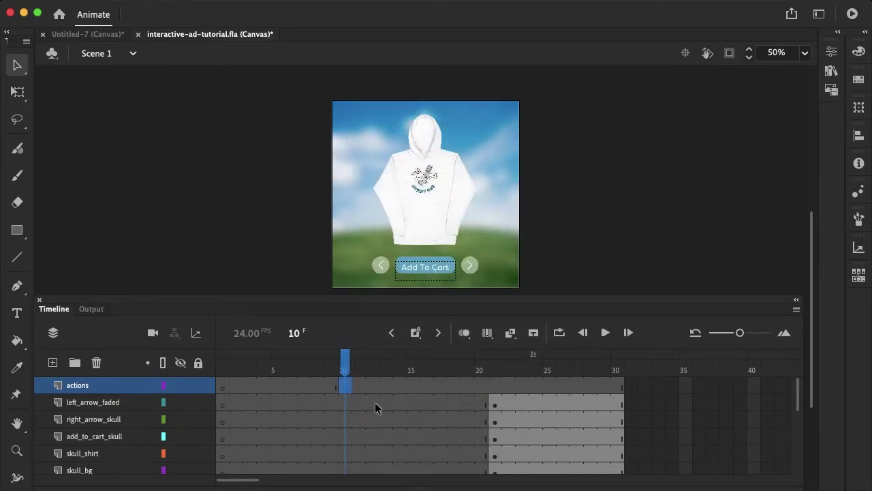
right_click(344, 385)
- Use the actions wizard to add a Stop on This timeline, triggered With this frame, to frame 10
click(412, 478)
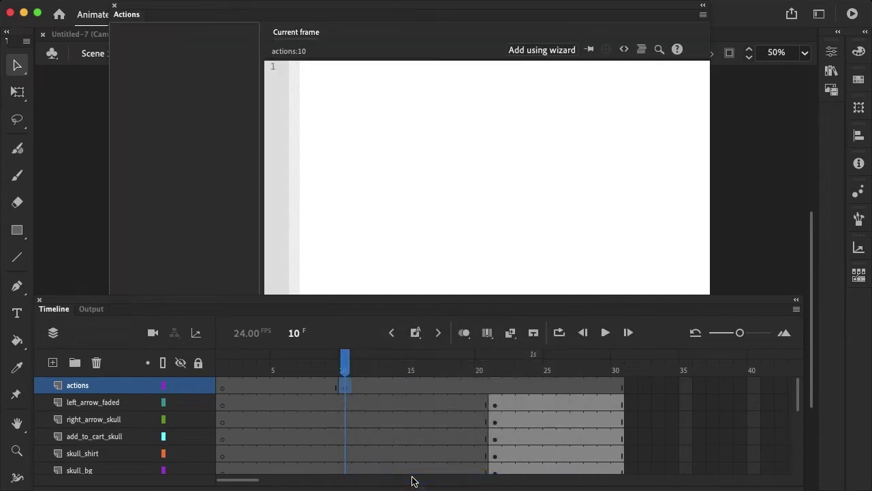
click(546, 50)
scroll(312, 360, down, 5)
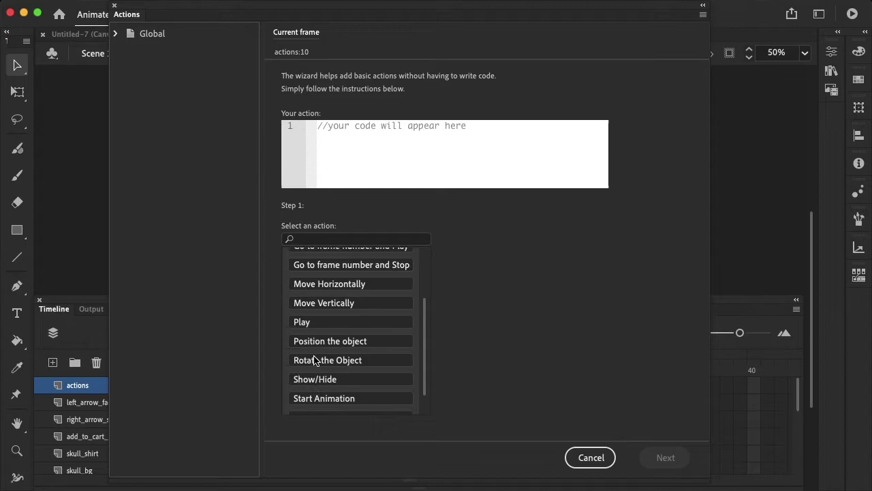
click(318, 387)
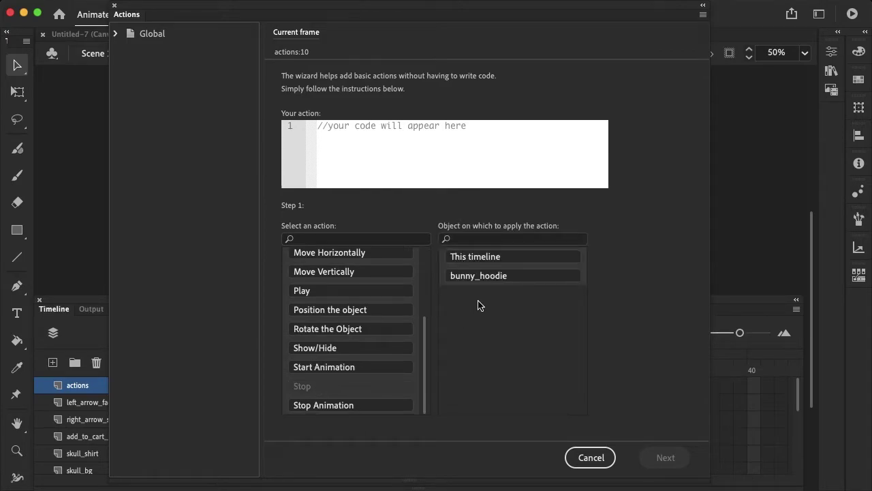
click(499, 256)
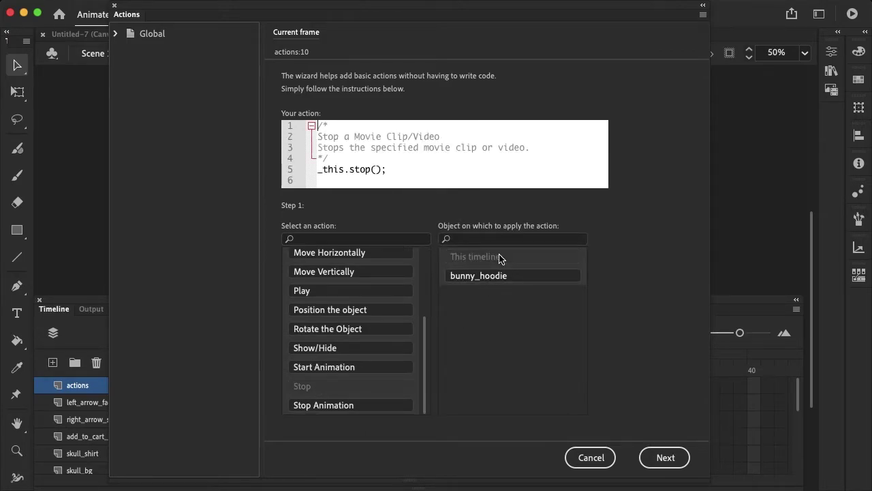
click(663, 457)
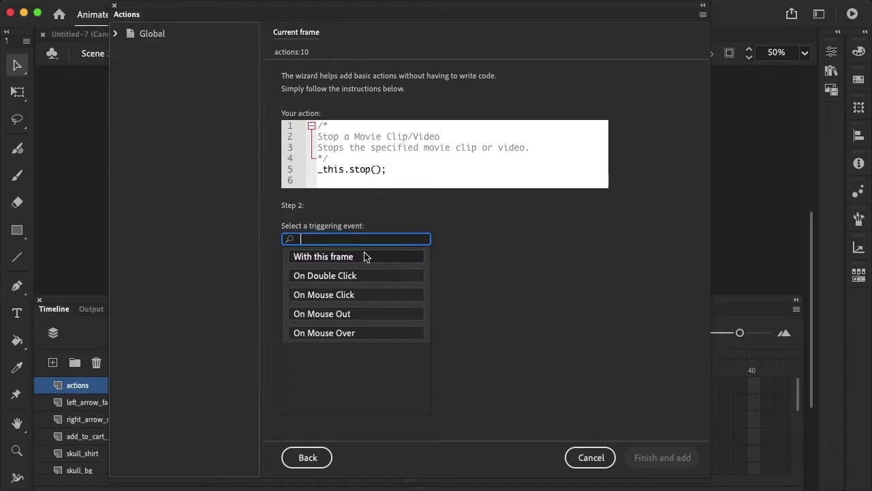
click(359, 258)
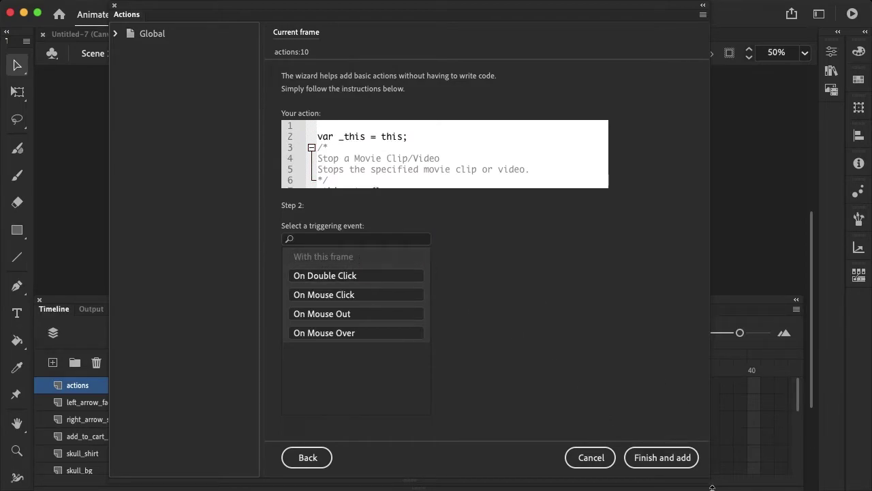
click(672, 465)
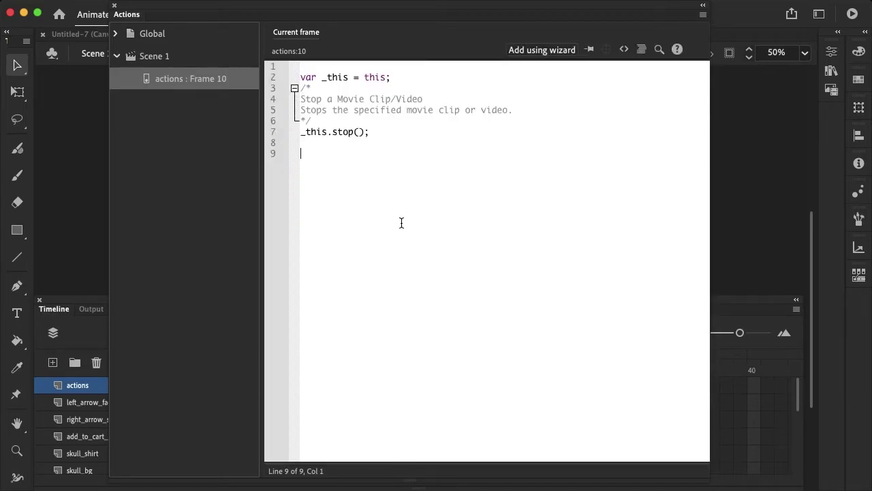
- Add a wizard On Mouse Click handler for left_arrow_bunny that goes to and plays label 'skull_shirt'
click(553, 51)
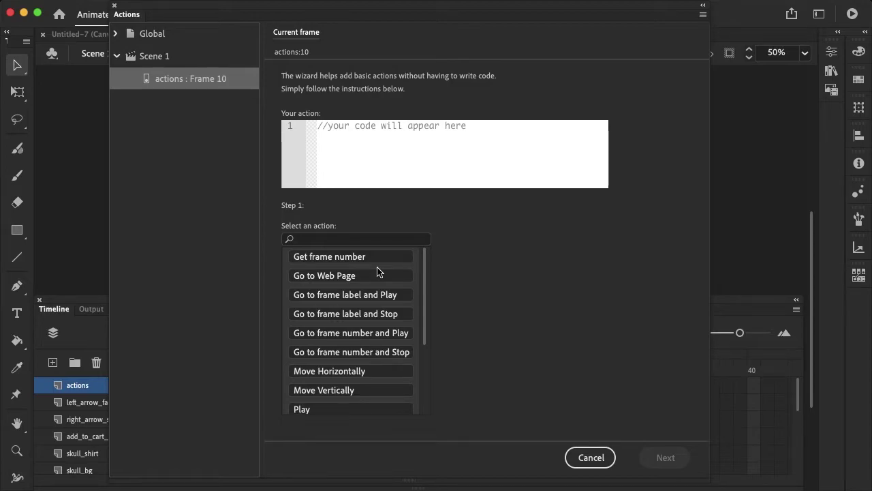
scroll(378, 271, down, 3)
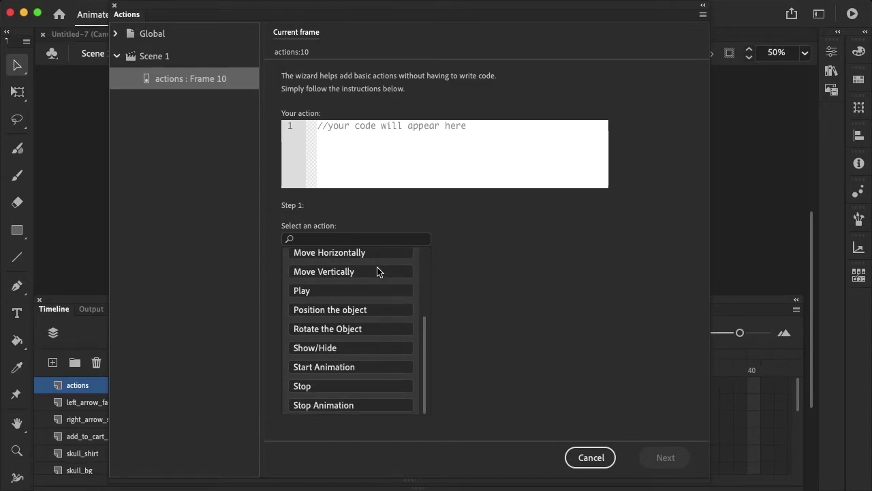
scroll(379, 271, up, 3)
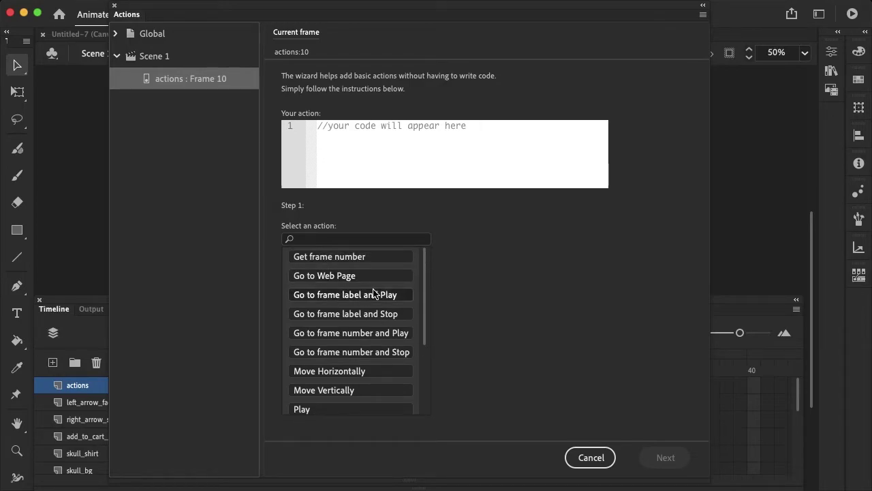
click(387, 296)
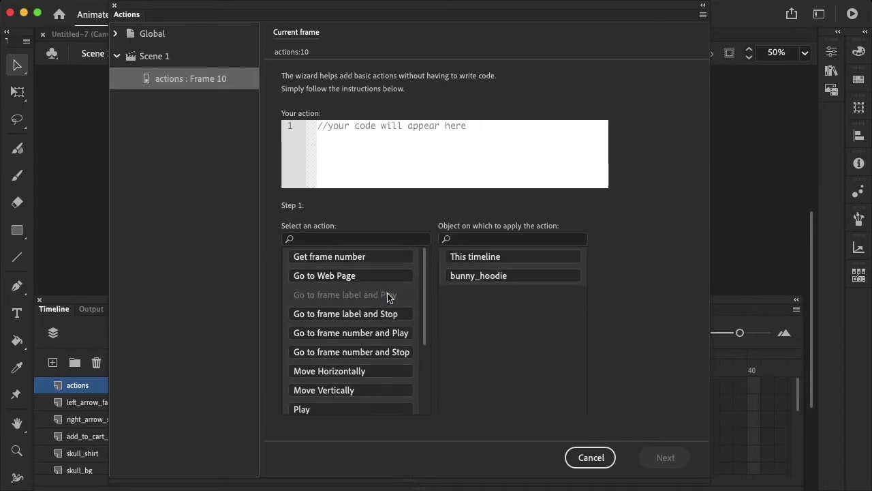
click(489, 260)
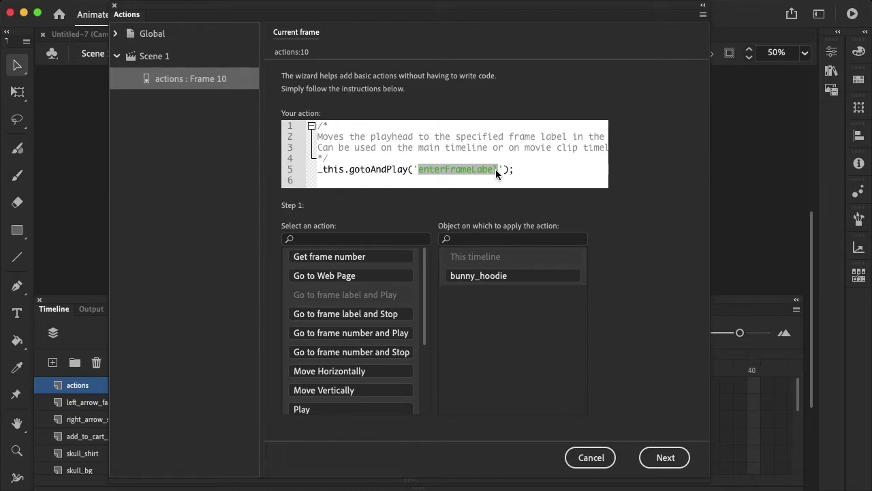
text(skull_shirt)
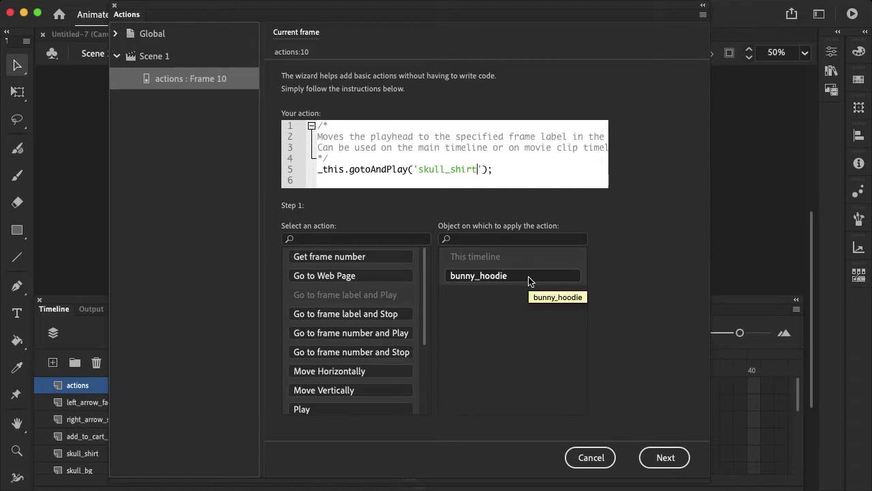
click(664, 457)
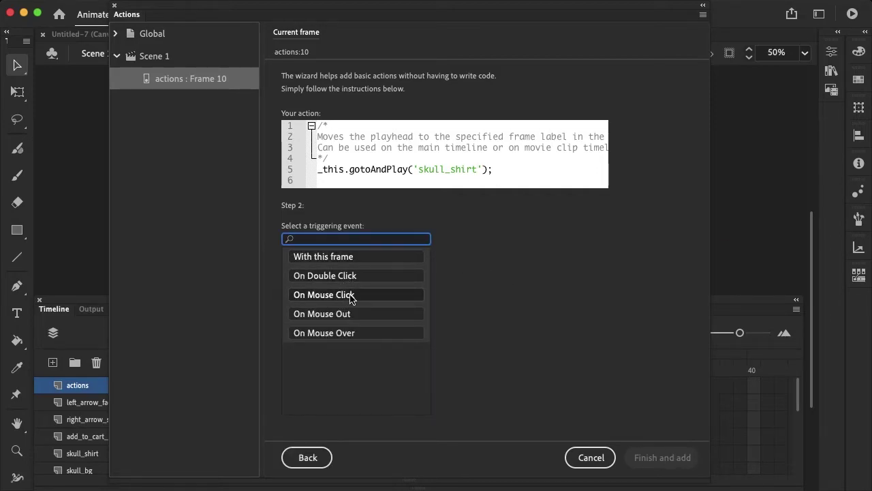
click(373, 295)
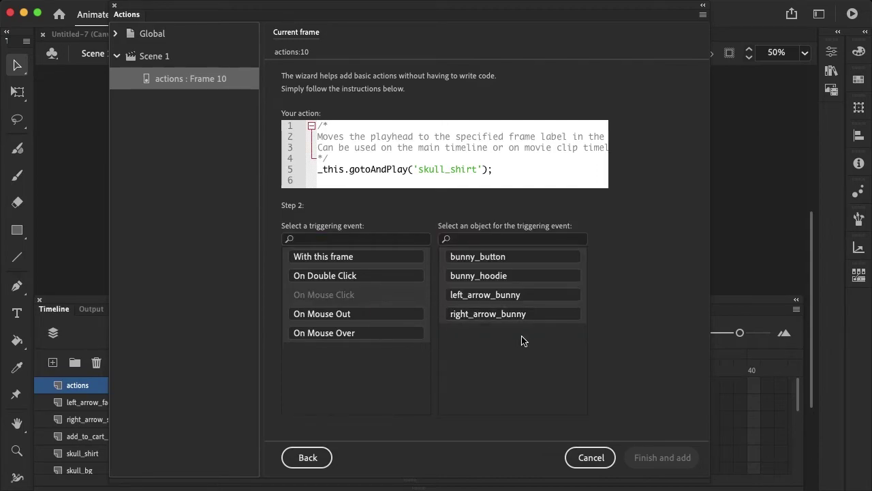
click(549, 298)
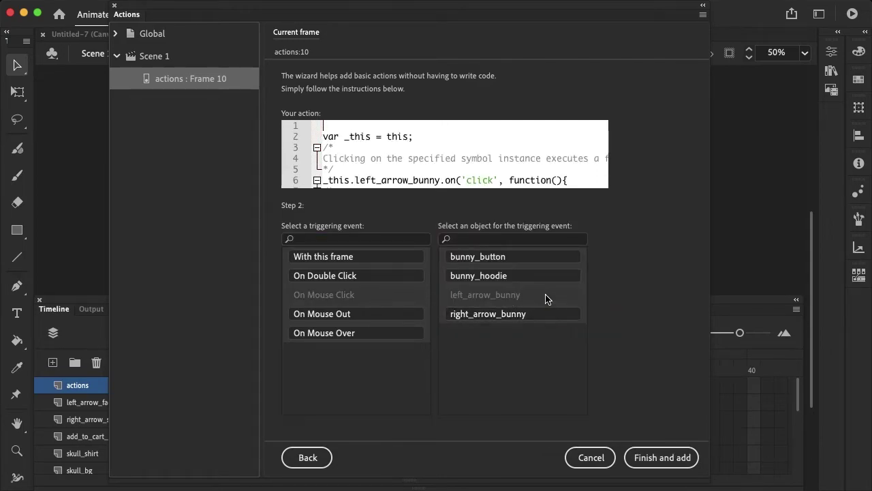
click(639, 457)
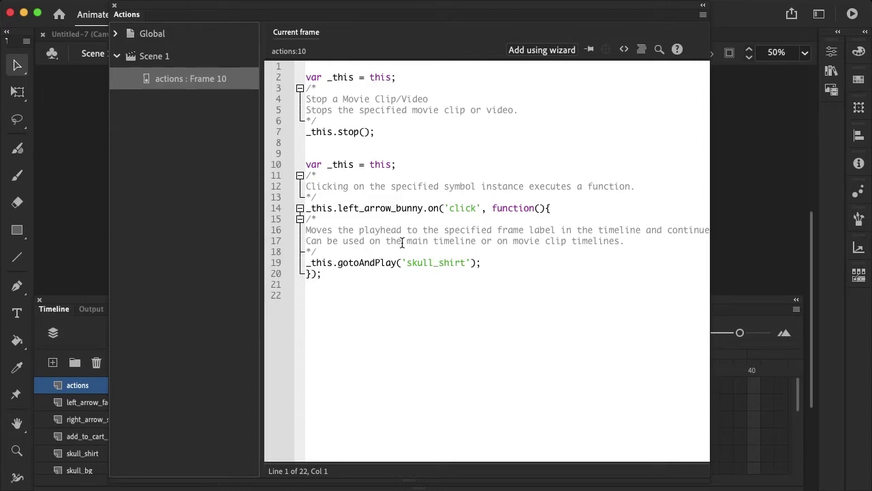
- Select frame 21 on the skull_shirt layer and enter 'skull_shirt' as its frame Label Name
click(115, 5)
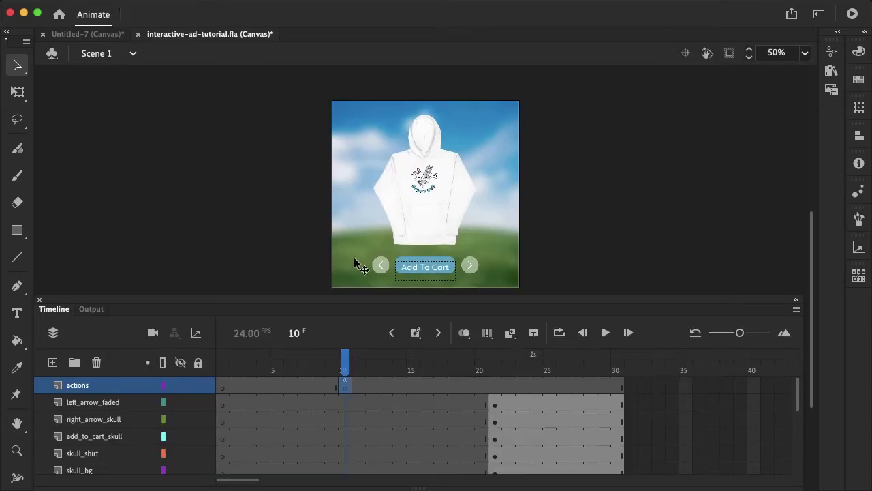
scroll(270, 411, down, 3)
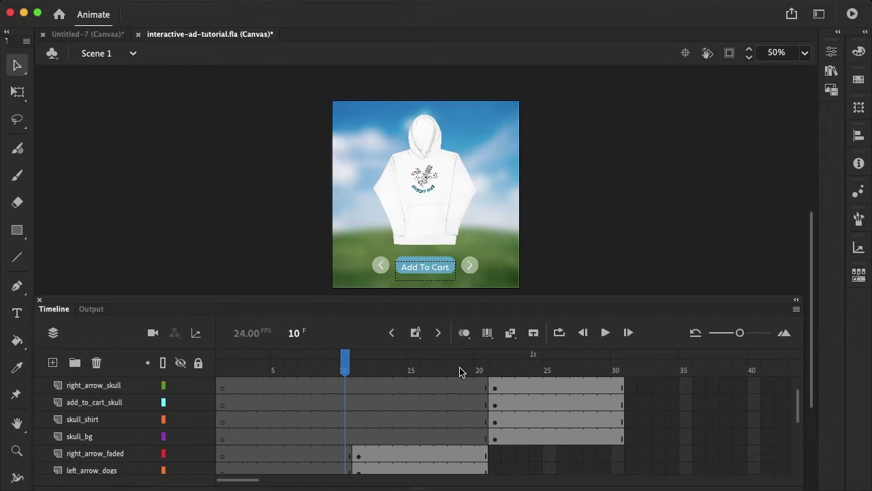
click(500, 372)
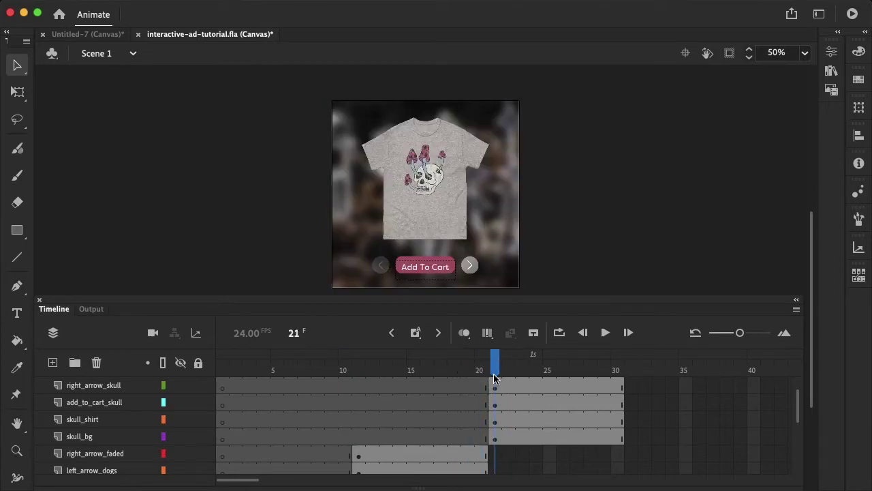
click(495, 404)
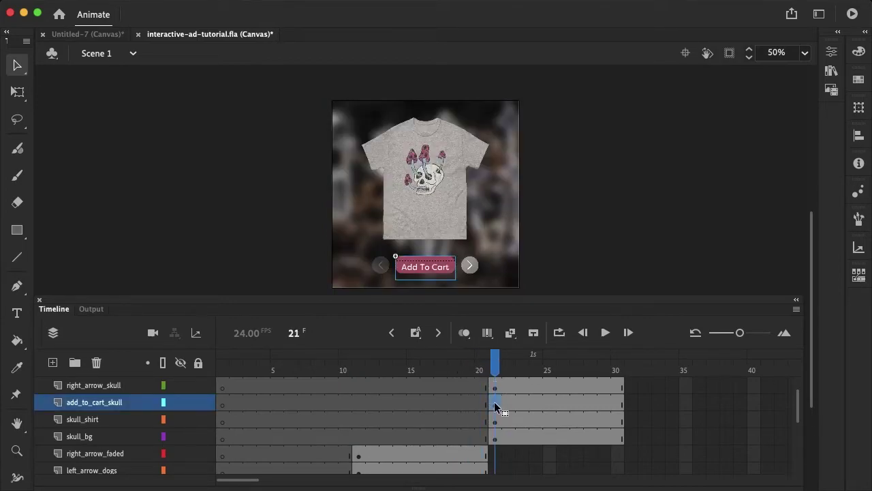
click(495, 416)
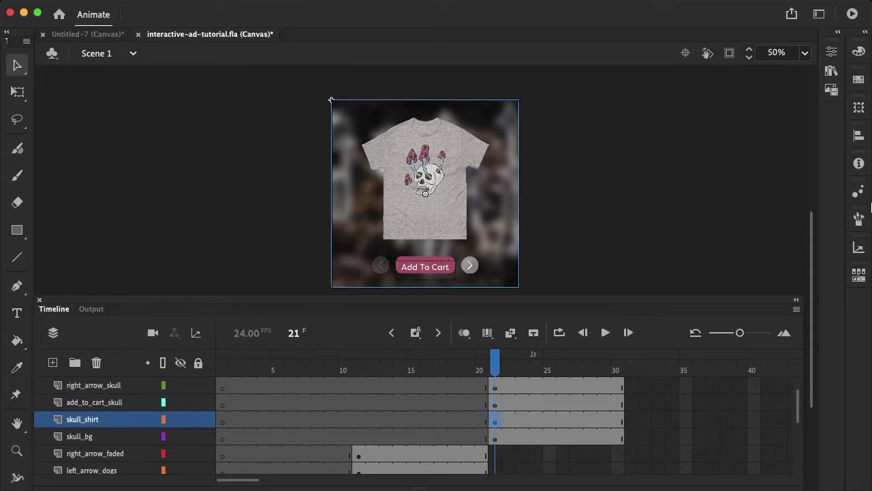
click(831, 53)
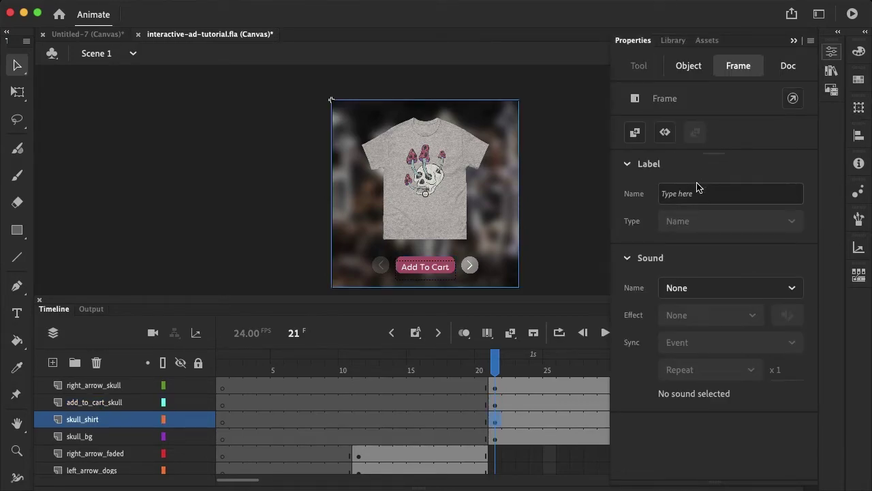
click(681, 194)
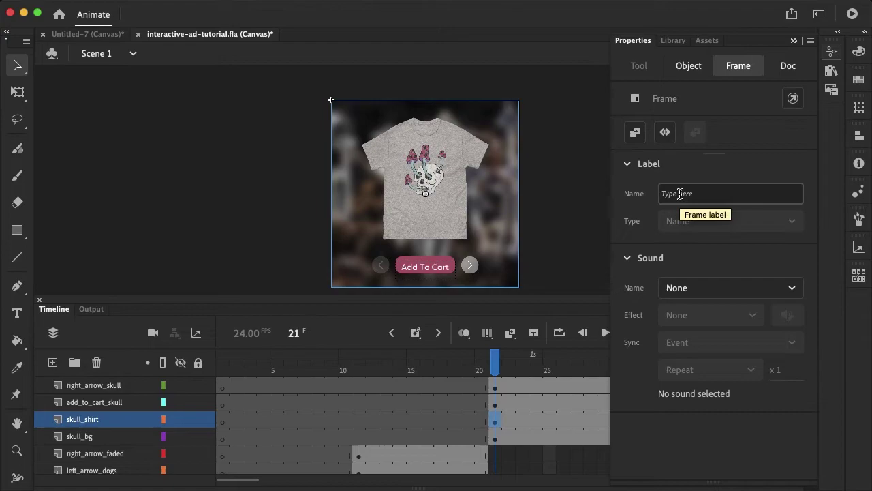
text(s)
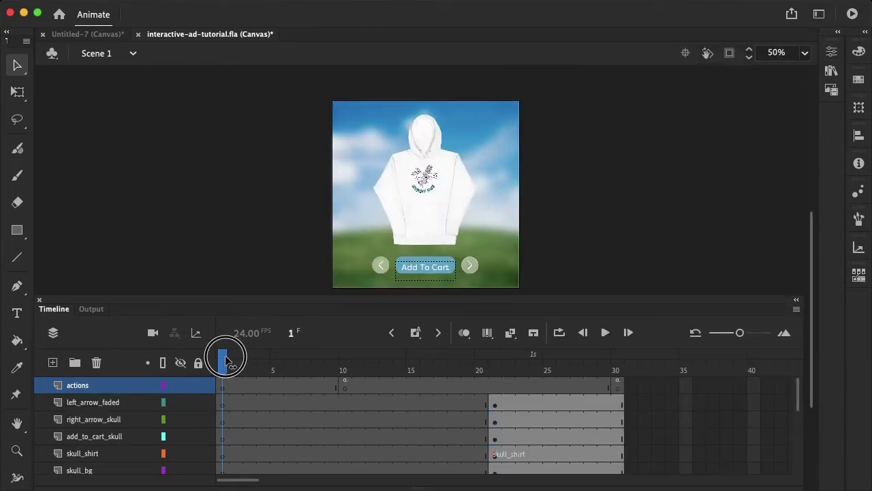
- Create a motion tween starting at frame 21 on the skull_shirt layer
click(554, 391)
drag(554, 392, 563, 384)
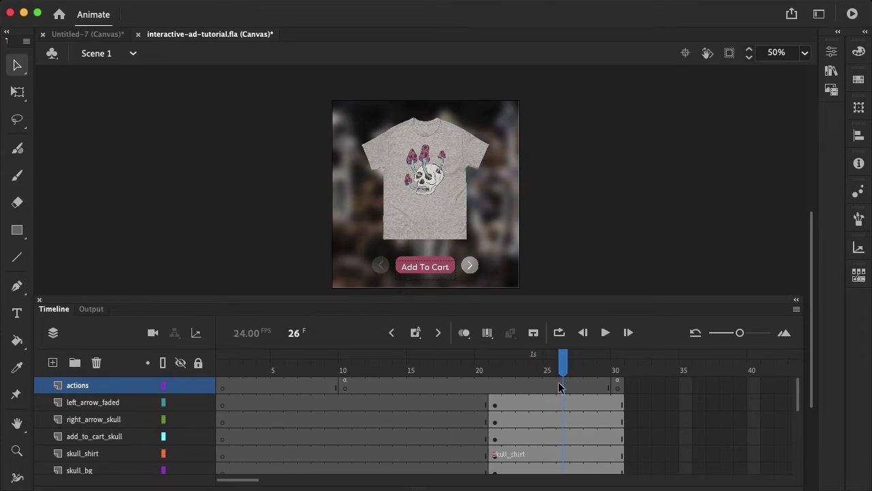
click(499, 371)
mouse_move(499, 371)
mouse_down()
mouse_move(479, 368)
mouse_move(494, 371)
mouse_up()
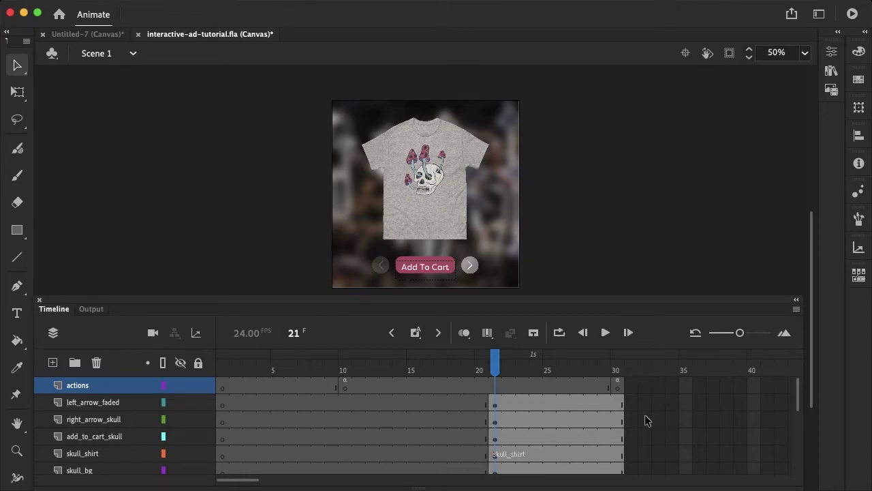
right_click(495, 459)
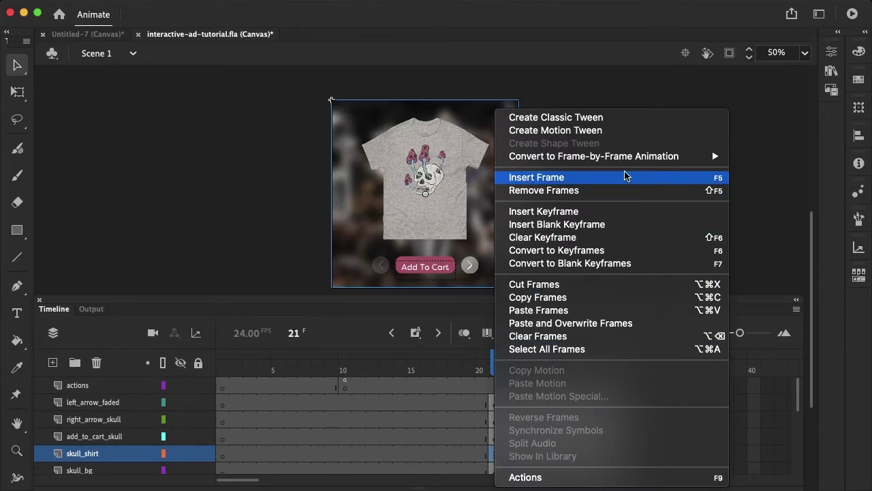
click(623, 136)
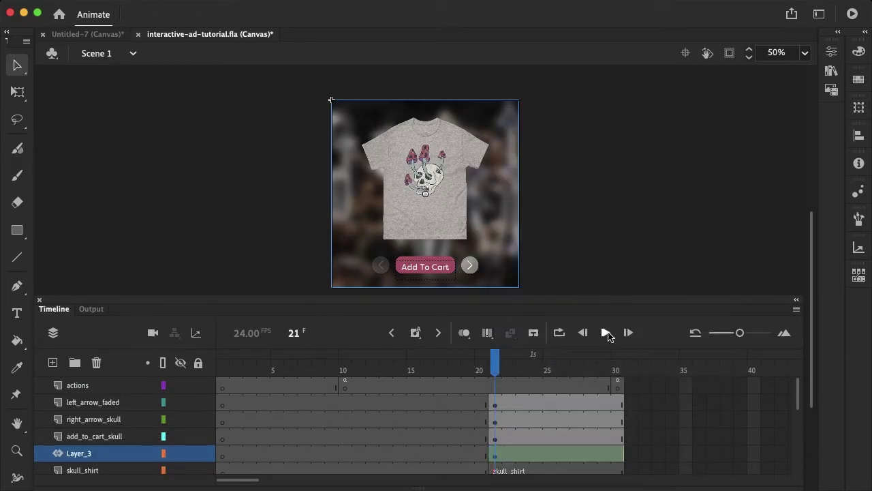
- Add a Position keyframe at frame 30 and move the shirt off-stage left at frame 21
drag(494, 371, 615, 376)
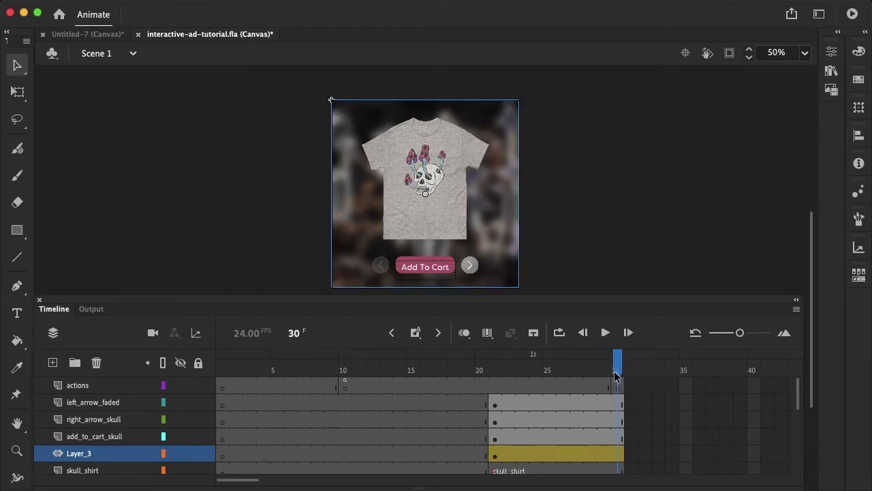
right_click(619, 454)
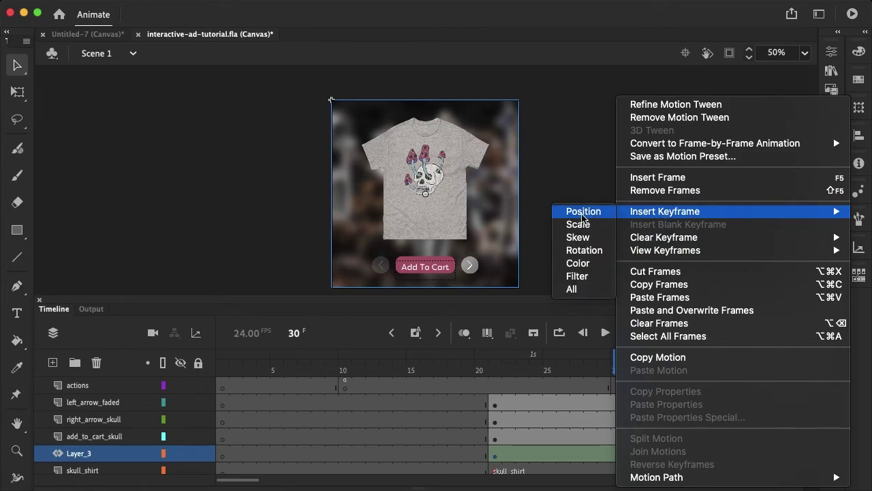
click(580, 211)
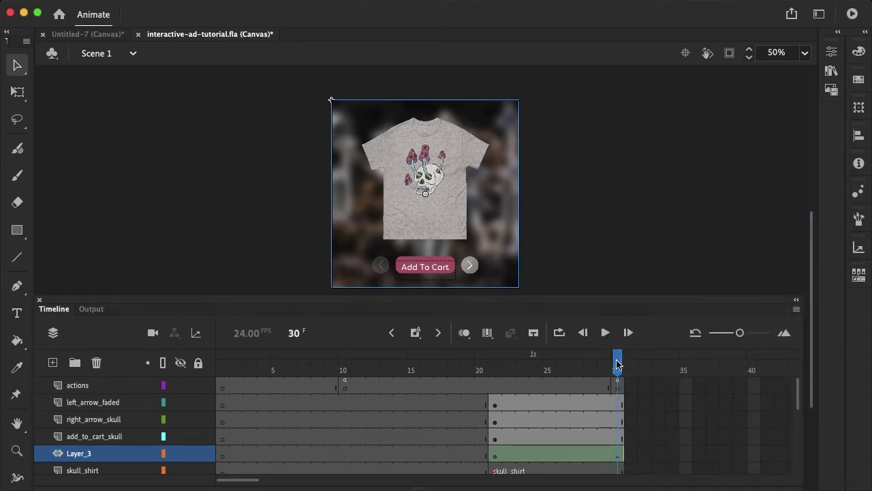
drag(617, 362, 494, 374)
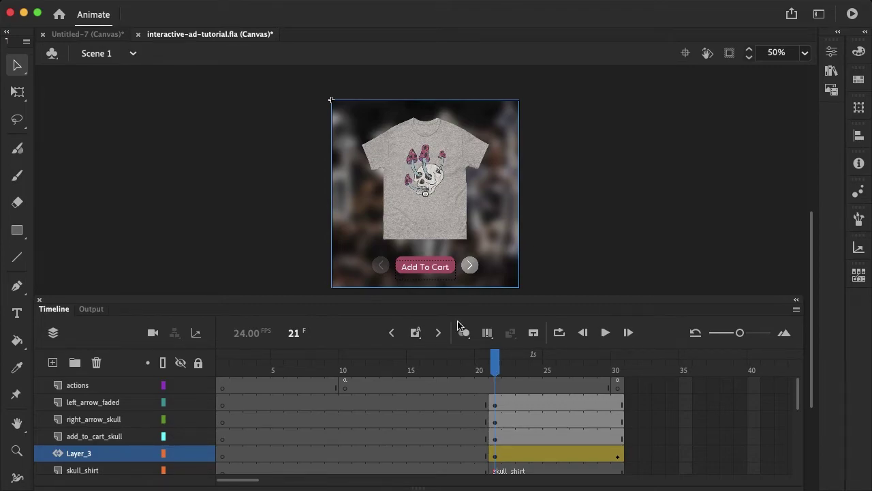
drag(440, 199, 242, 194)
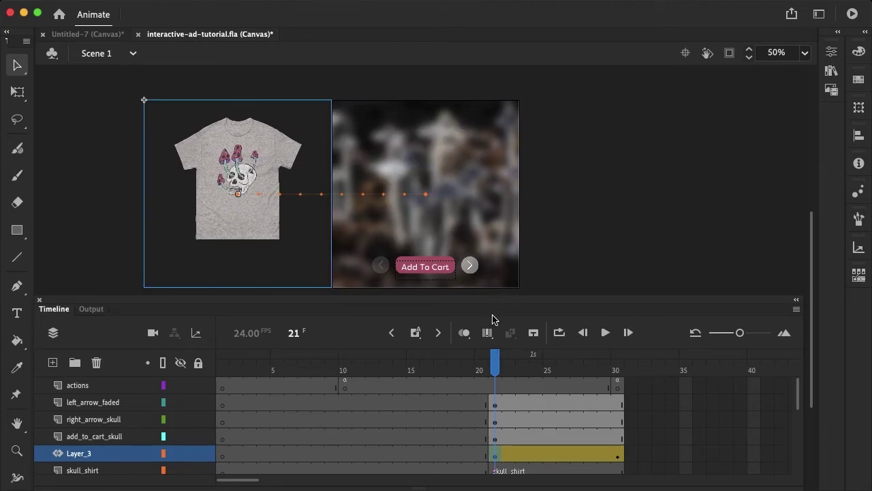
drag(495, 363, 648, 372)
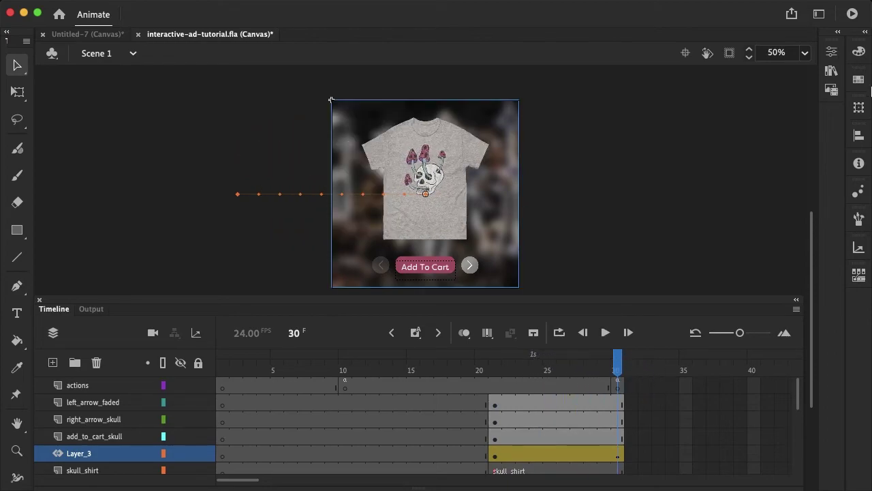
- Test Movie in the browser, click the arrow to reach the skull T-shirt, then select Add To Cart
click(853, 15)
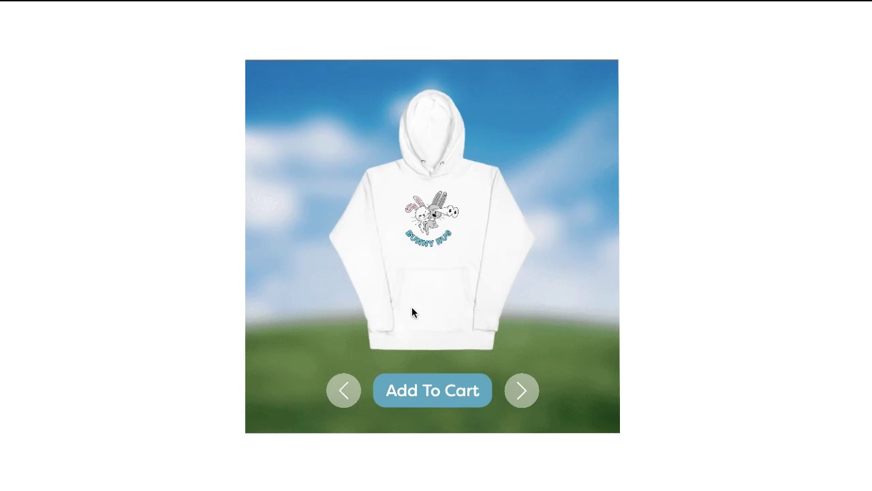
click(335, 398)
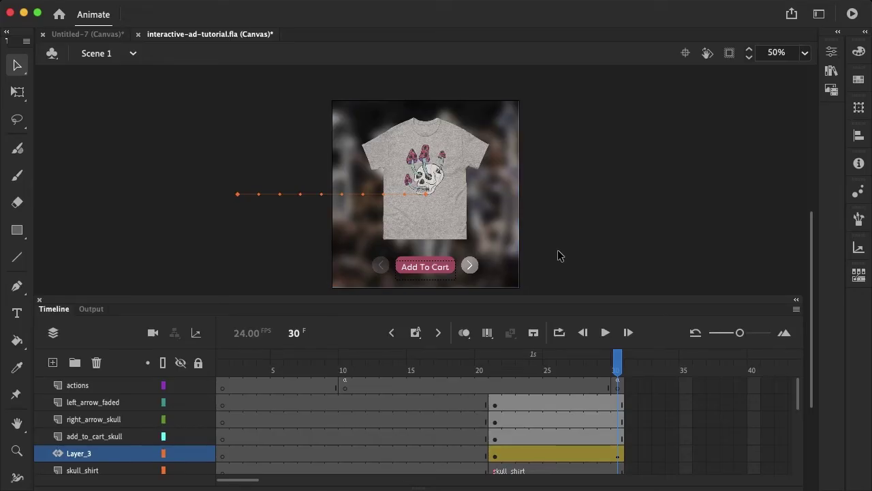
click(407, 267)
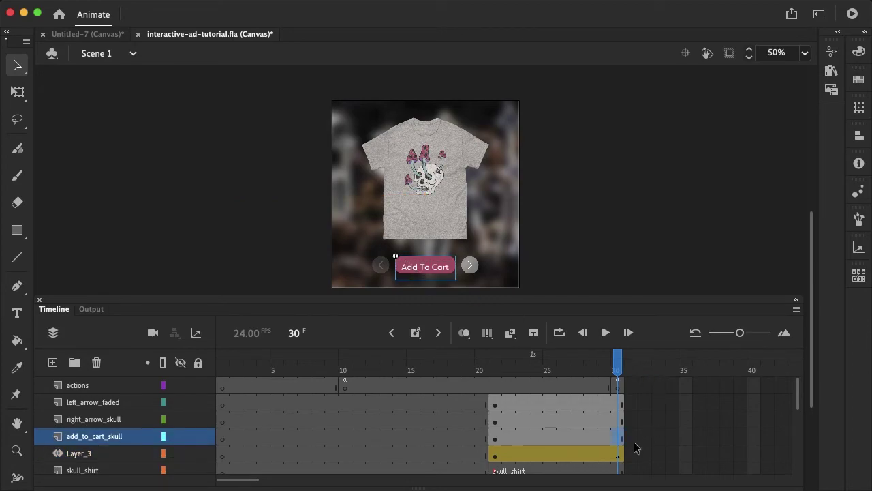
- On actions frame 30, add a wizard Go to Web Page handler triggered by clicking skull_button
right_click(619, 387)
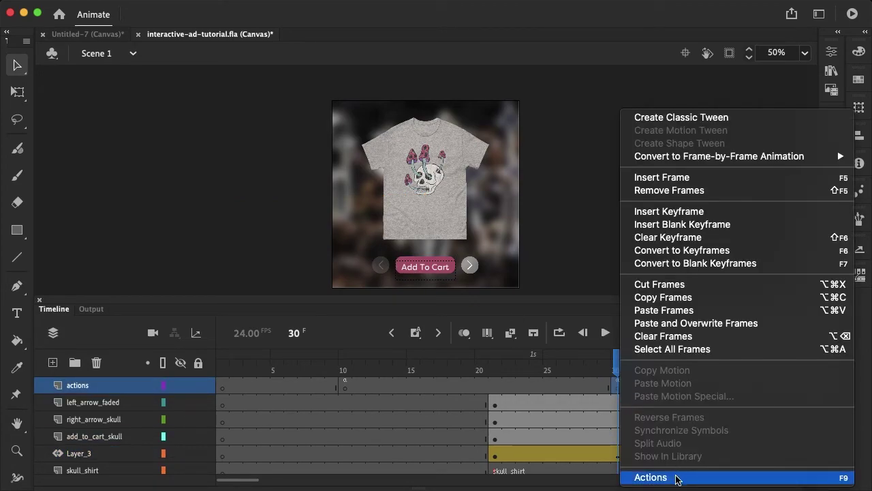
click(653, 477)
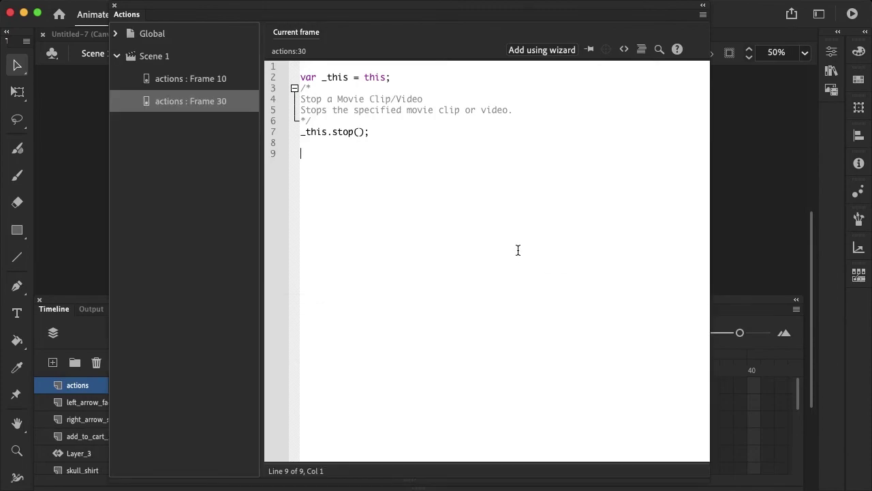
click(538, 51)
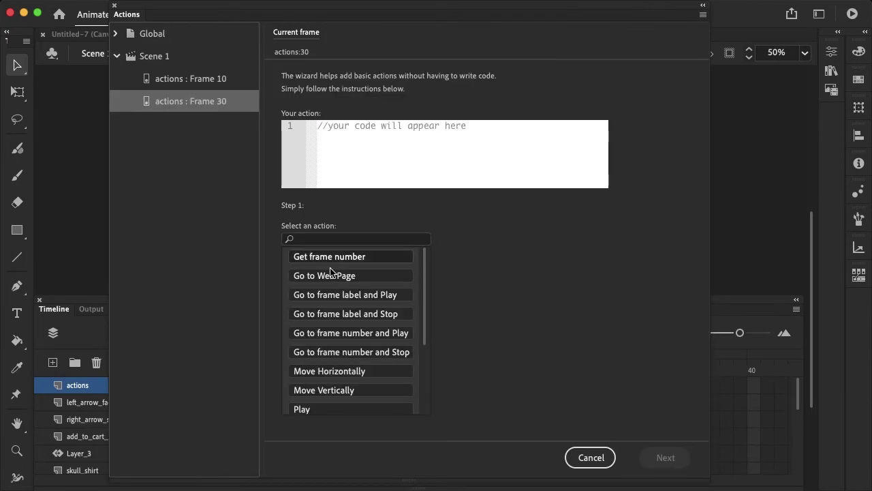
click(363, 276)
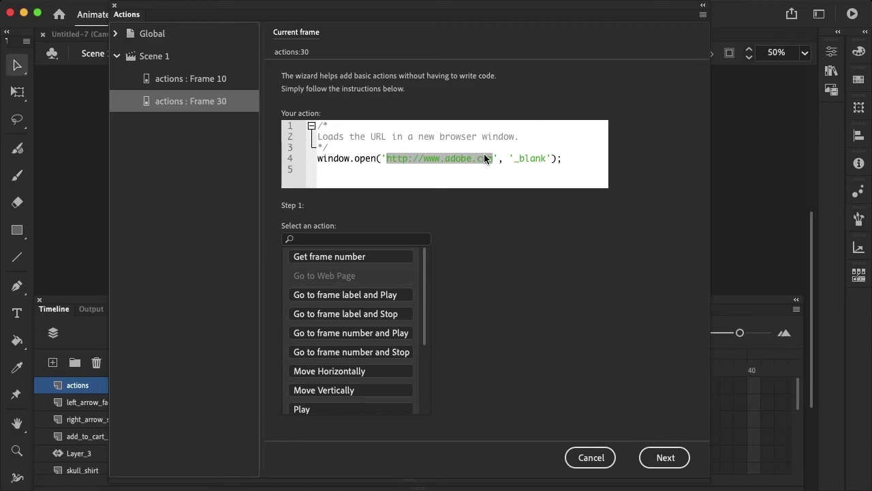
click(656, 465)
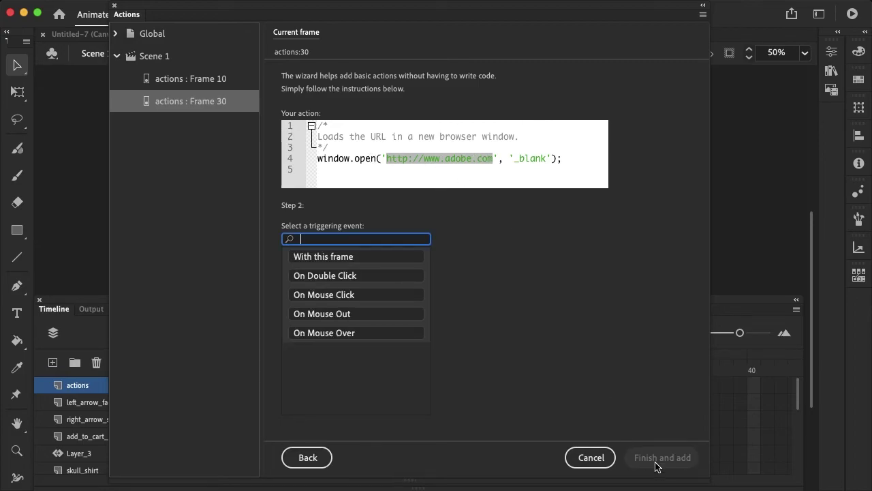
click(366, 294)
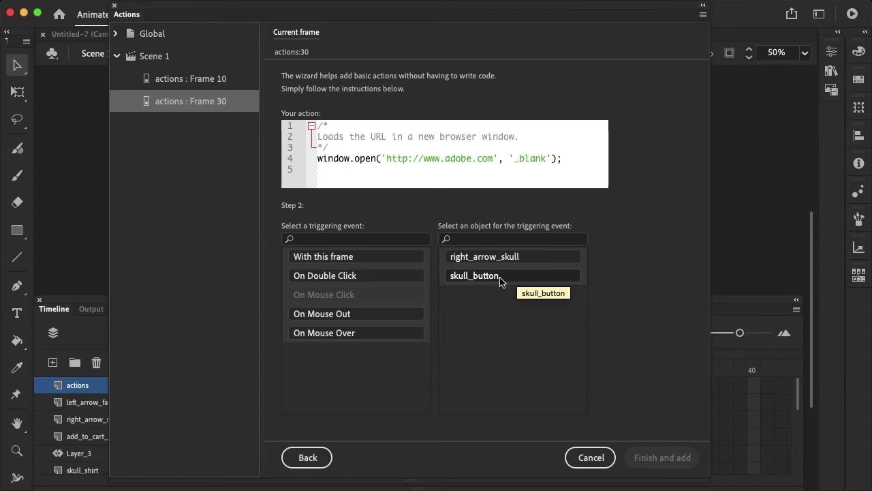
click(502, 278)
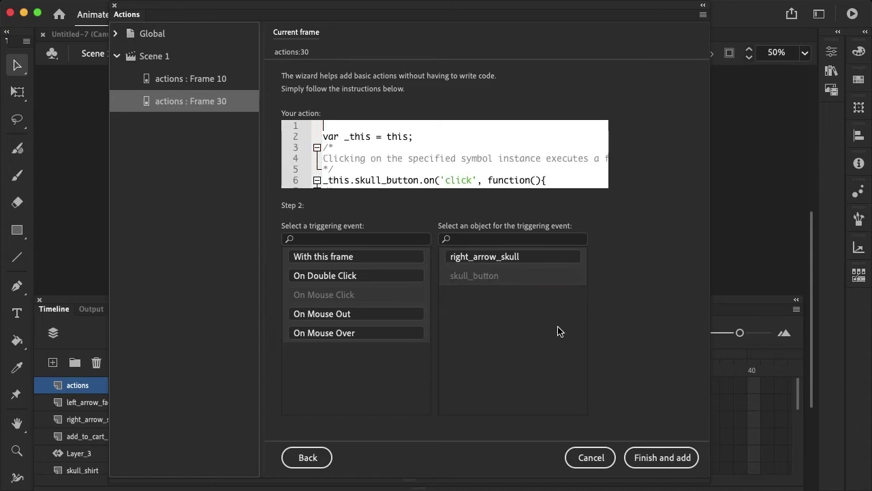
click(660, 459)
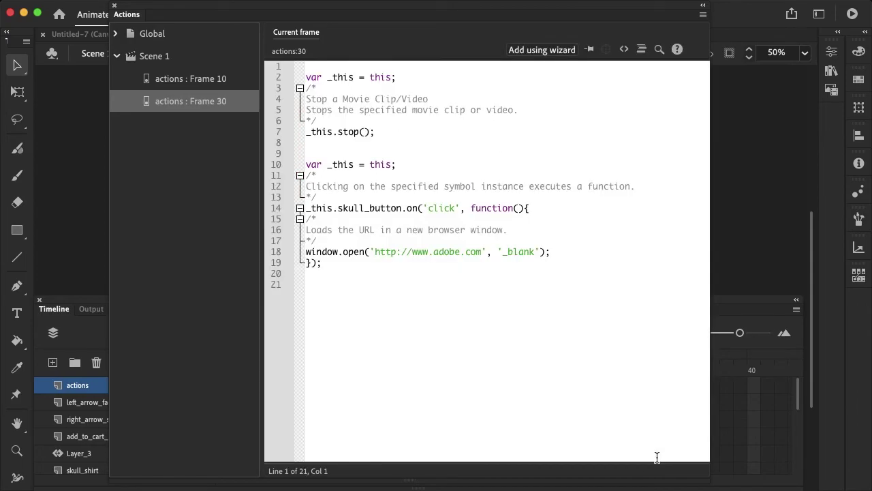
- Run Test Movie to publish and preview the updated ad in the browser
click(853, 14)
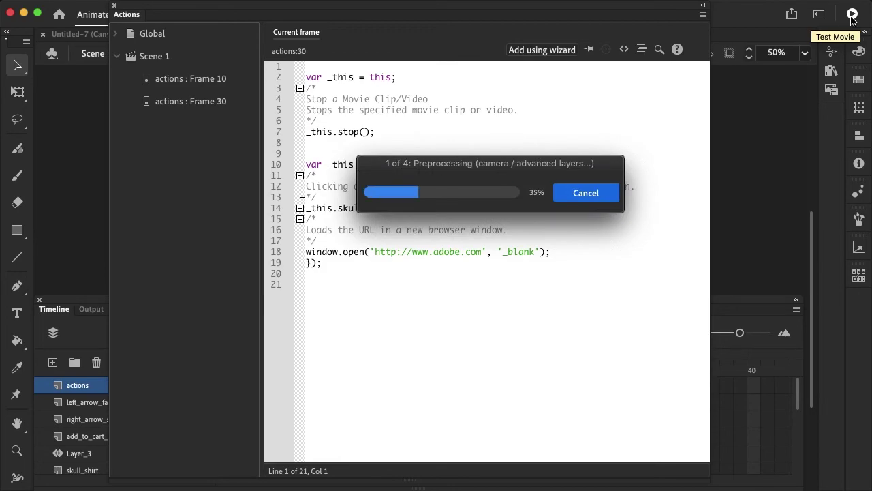